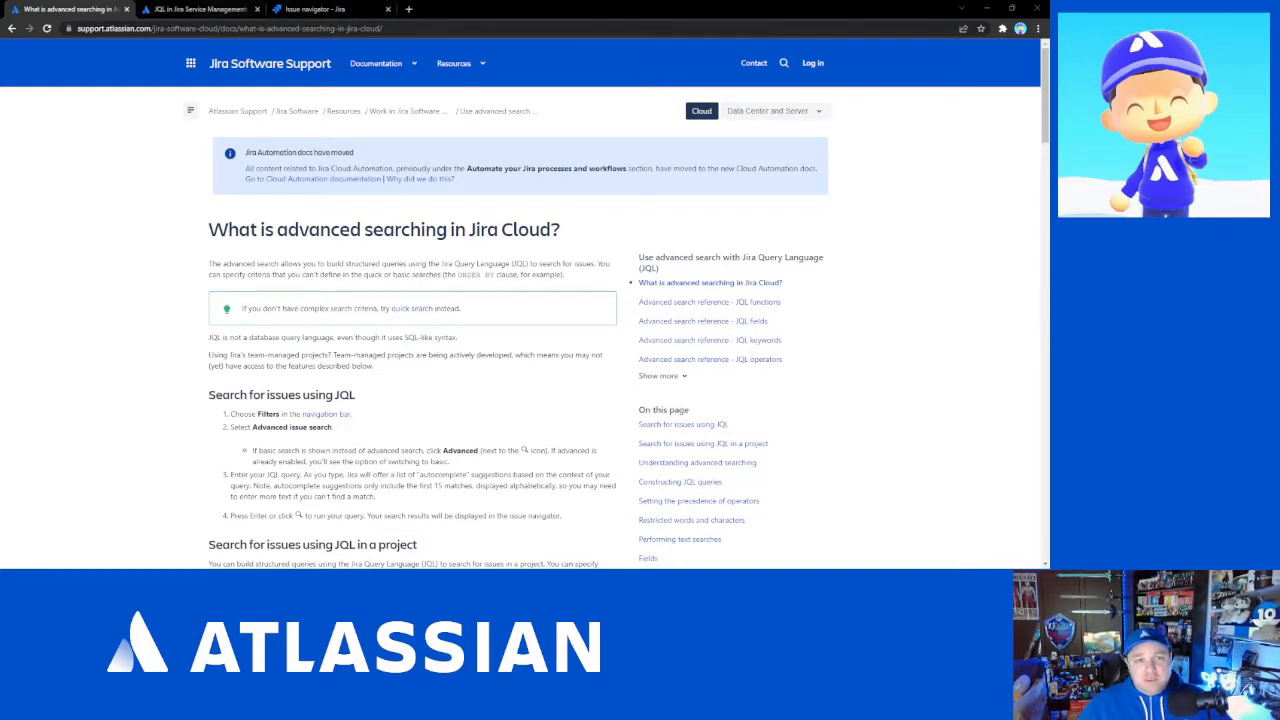
- Switch between the browser tabs to the Jira issue navigator with the advanced search
{"action": "left_click", "coordinate": [196, 9]}
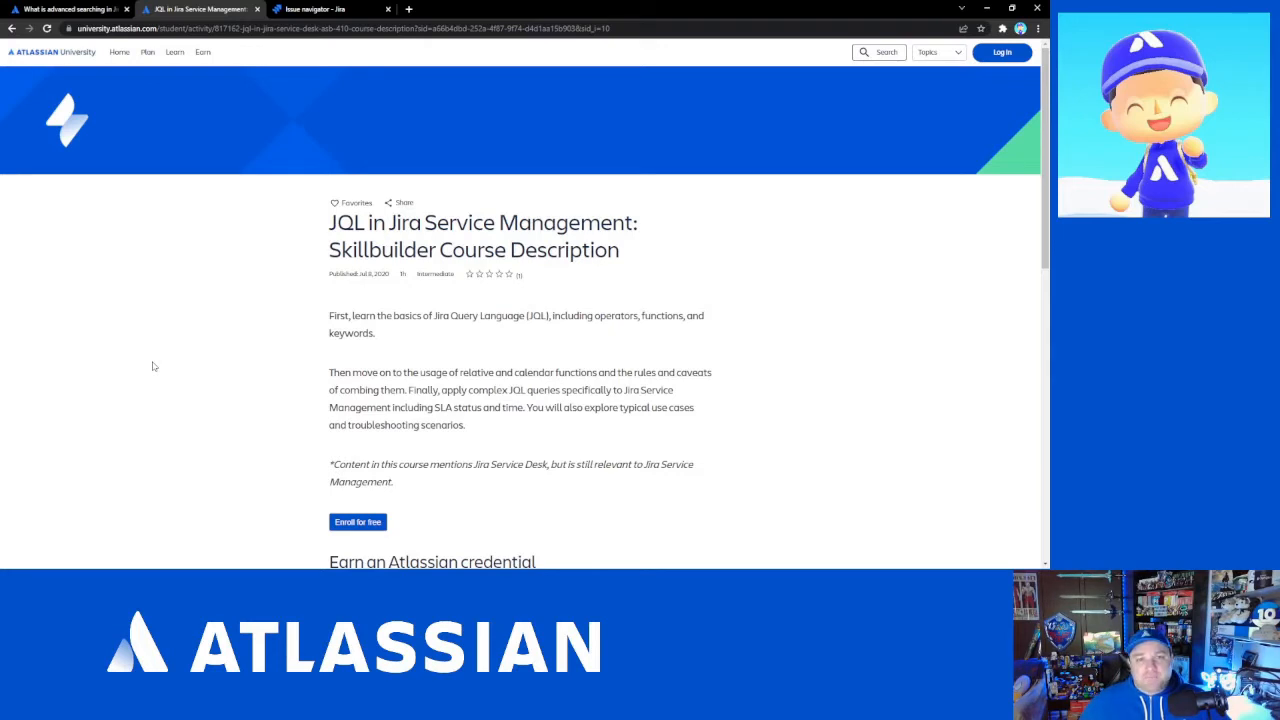
{"action": "left_click", "coordinate": [345, 8]}
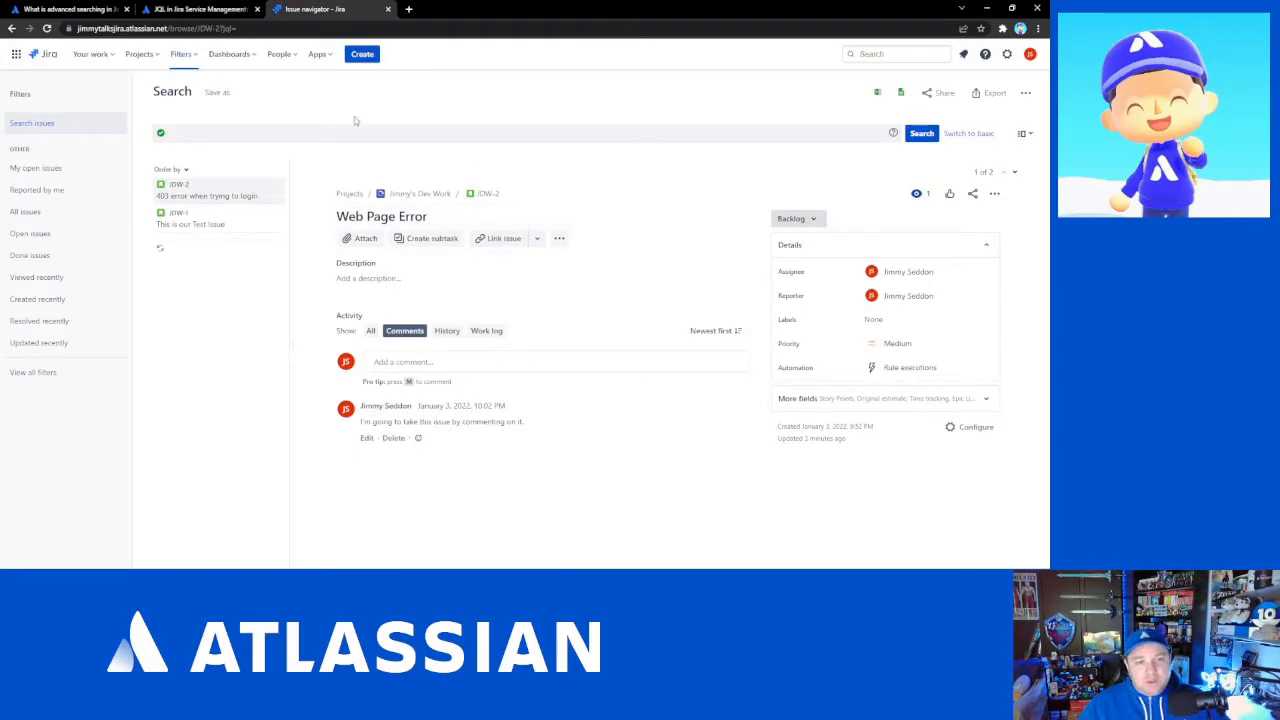
{"action": "left_click", "coordinate": [190, 62]}
{"action": "left_click", "coordinate": [200, 265]}
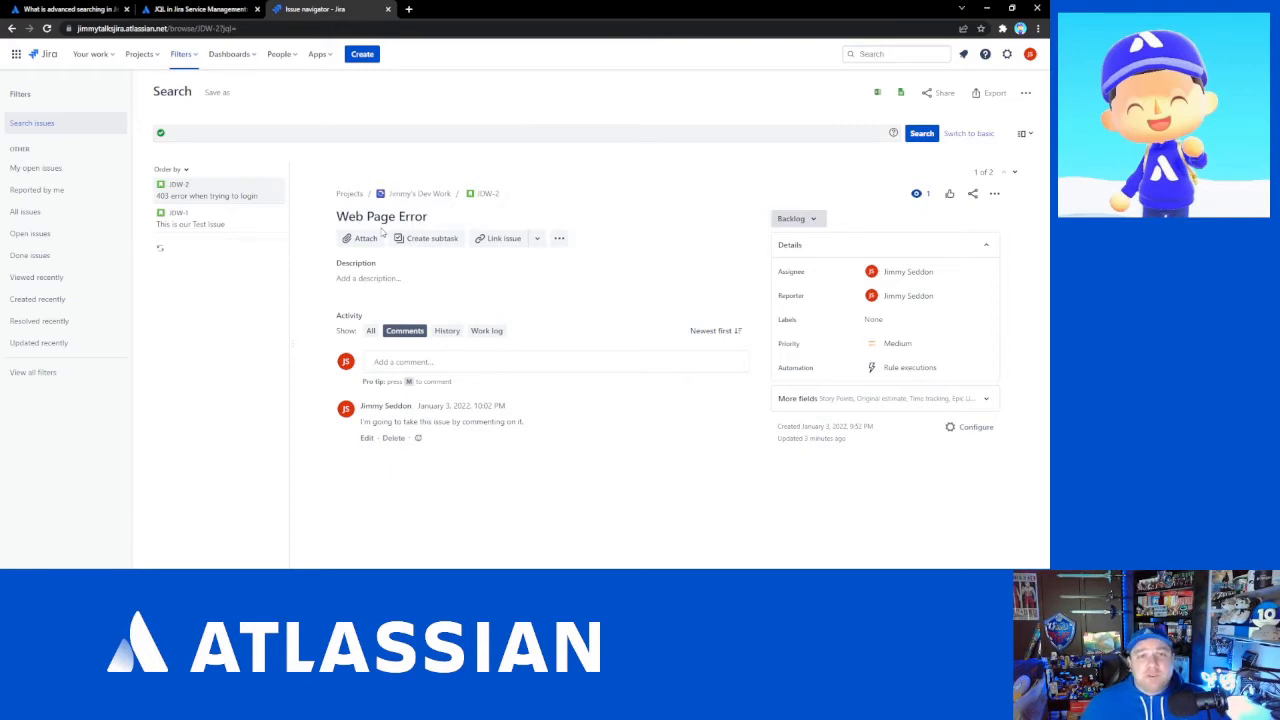
- Rename the open issue's summary to "403 Code when trying to login to website"
{"action": "left_click", "coordinate": [440, 216]}
{"action": "left_click_drag", "start_coordinate": [428, 216], "coordinate": [255, 203]}
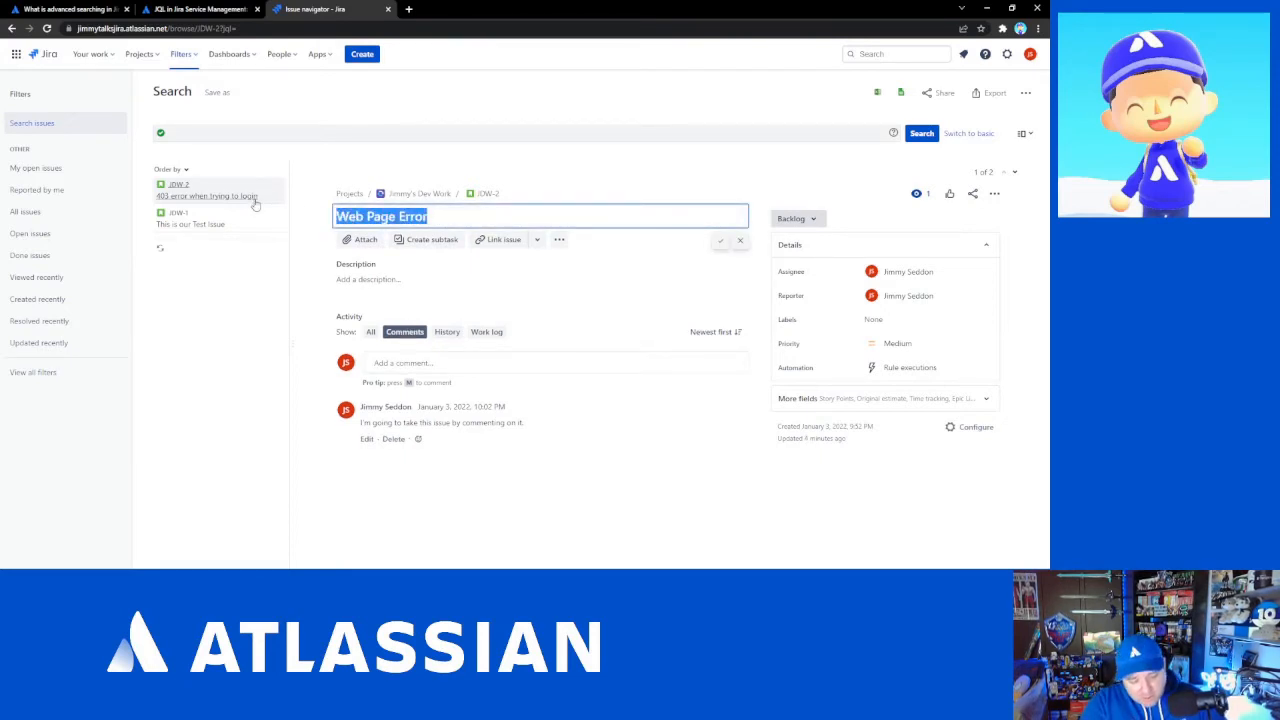
{"action": "type", "text": "403"}
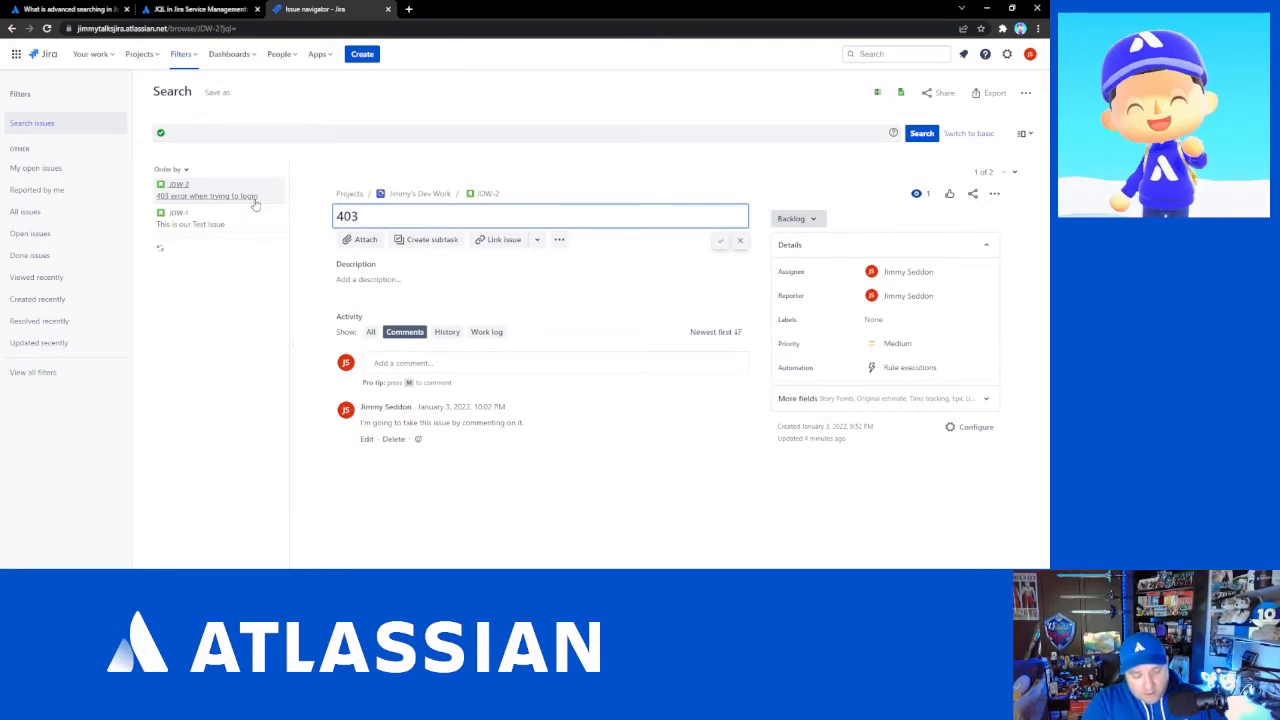
{"action": "type", "text": "Code wh"}
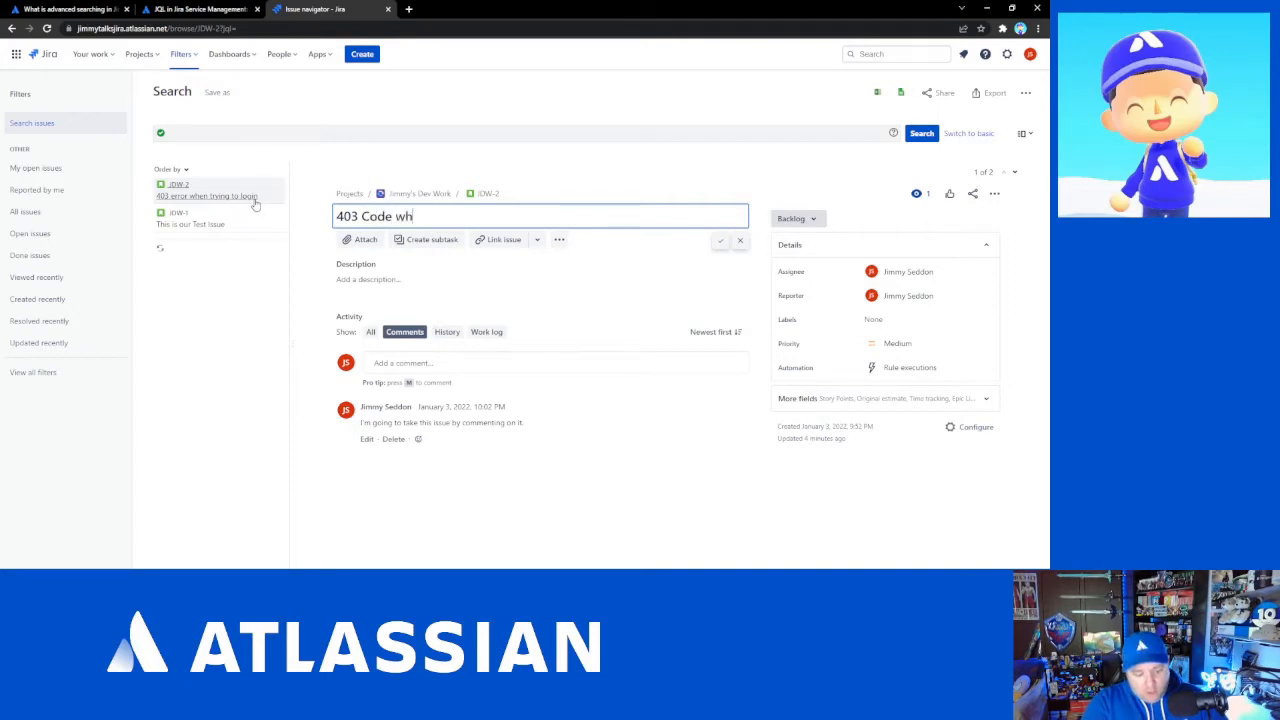
{"action": "type", "text": "en trying to "}
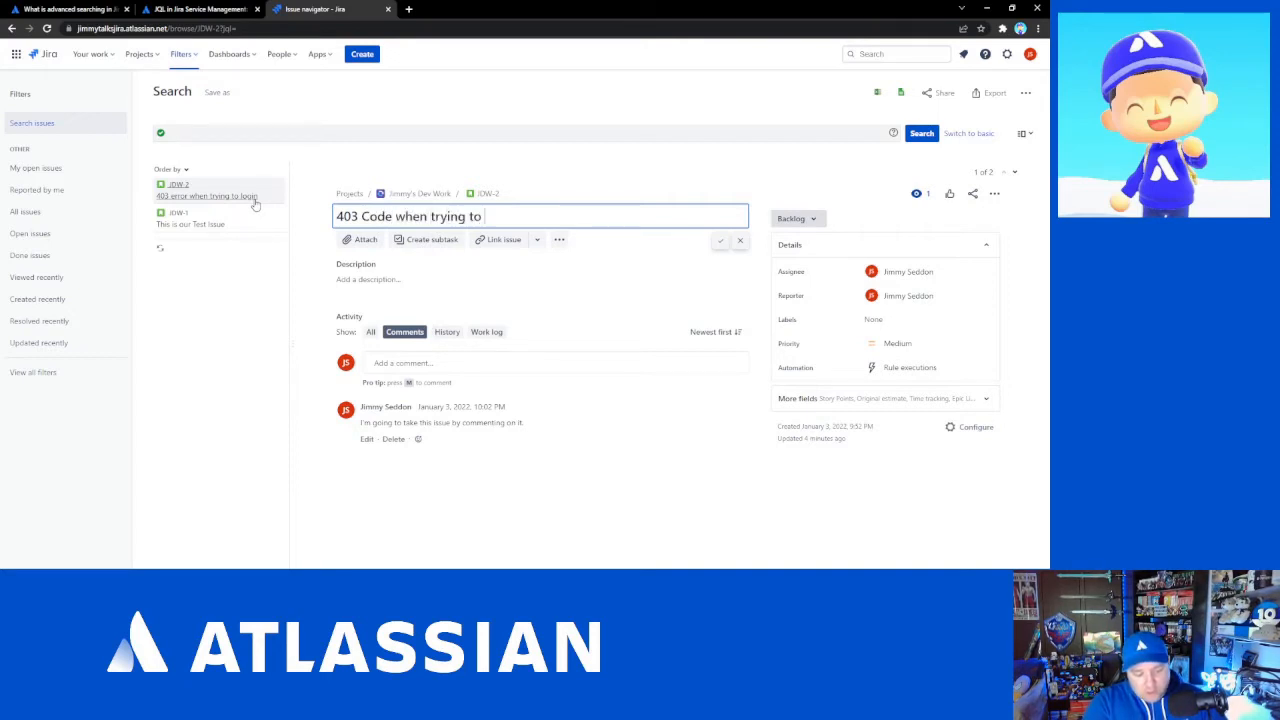
{"action": "type", "text": "login to w"}
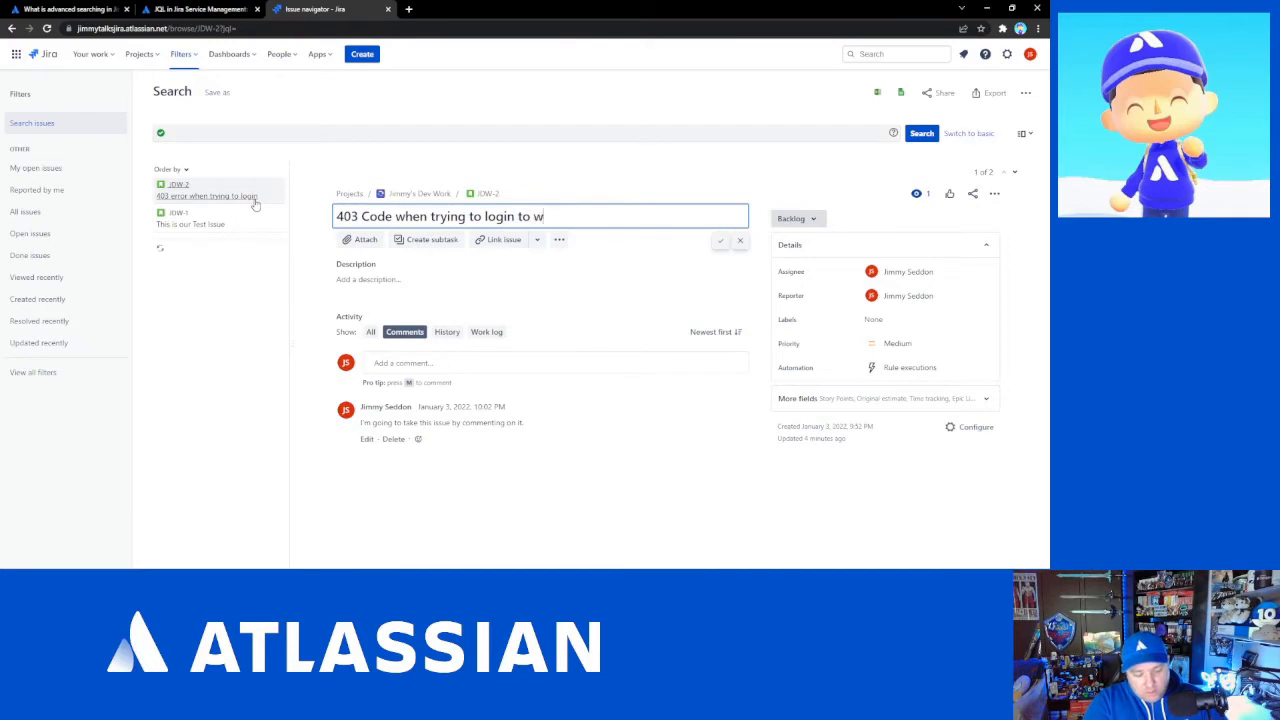
{"action": "type", "text": "ebsite"}
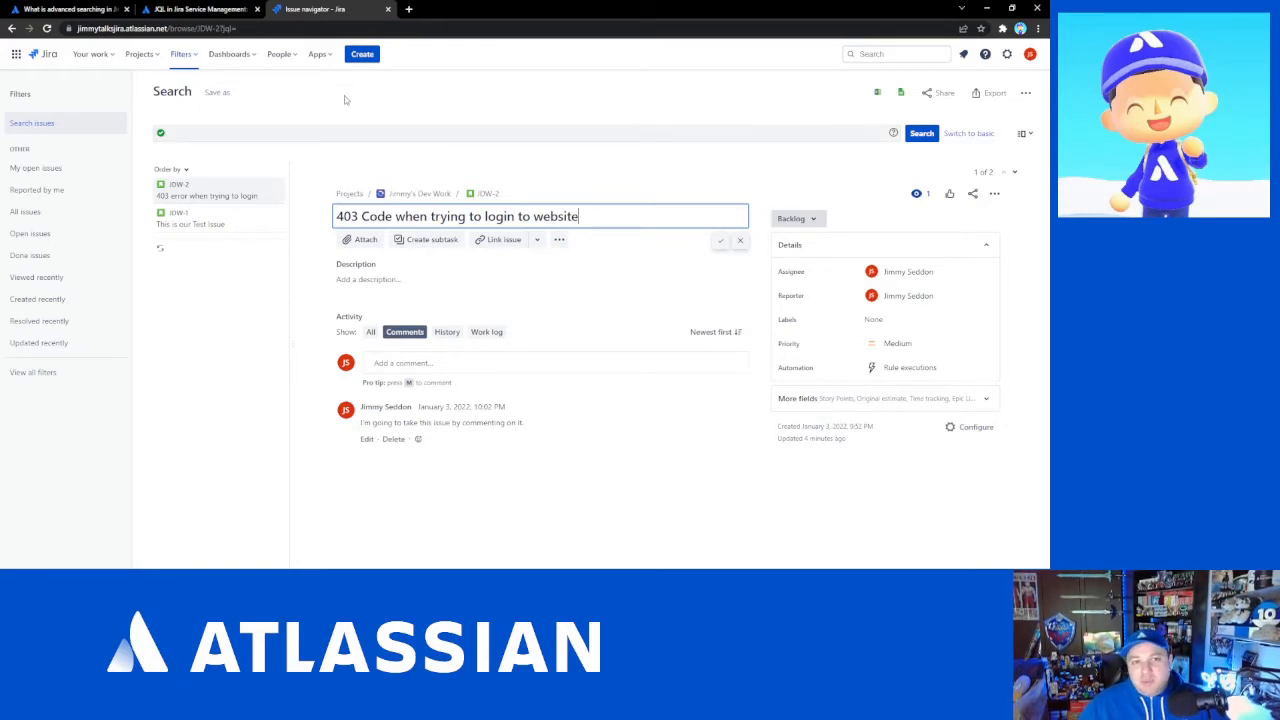
{"action": "left_click", "coordinate": [340, 128]}
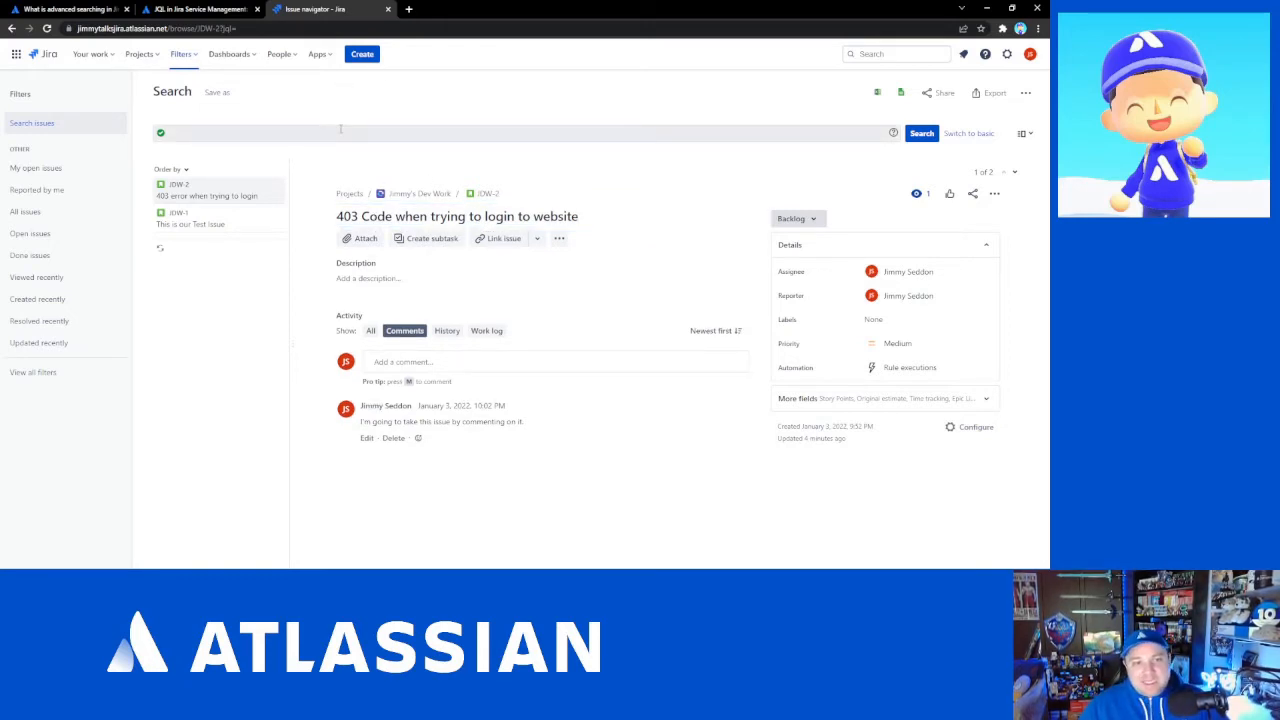
- Search issues with the JQL query text ~ "test website"
{"action": "left_click", "coordinate": [340, 128]}
{"action": "type", "text": "test"}
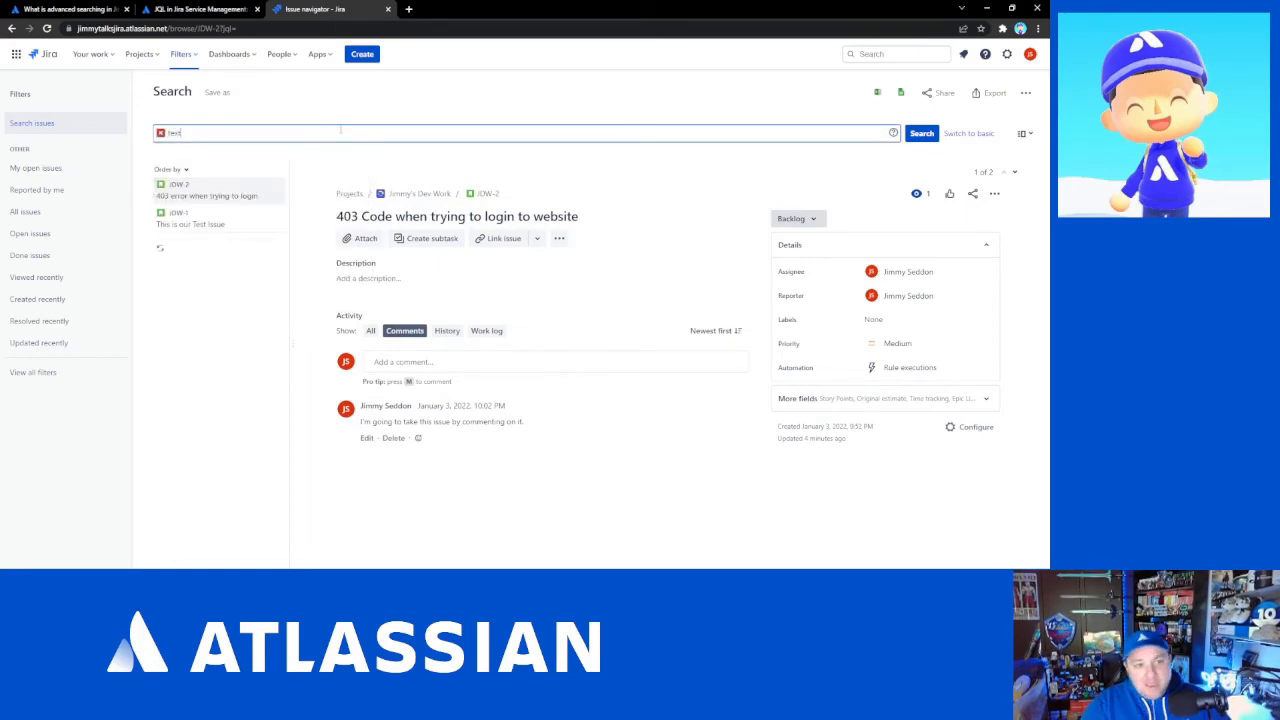
{"action": "type", "text": " ~"}
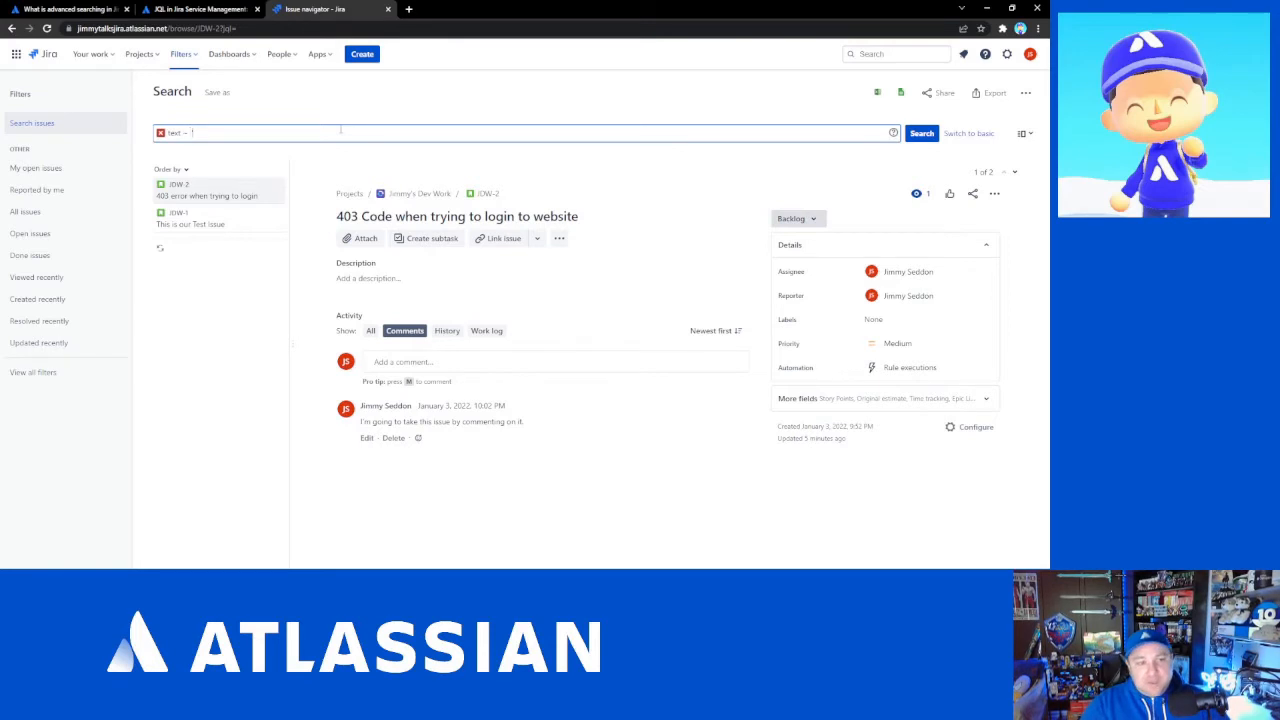
{"action": "type", "text": "\""}
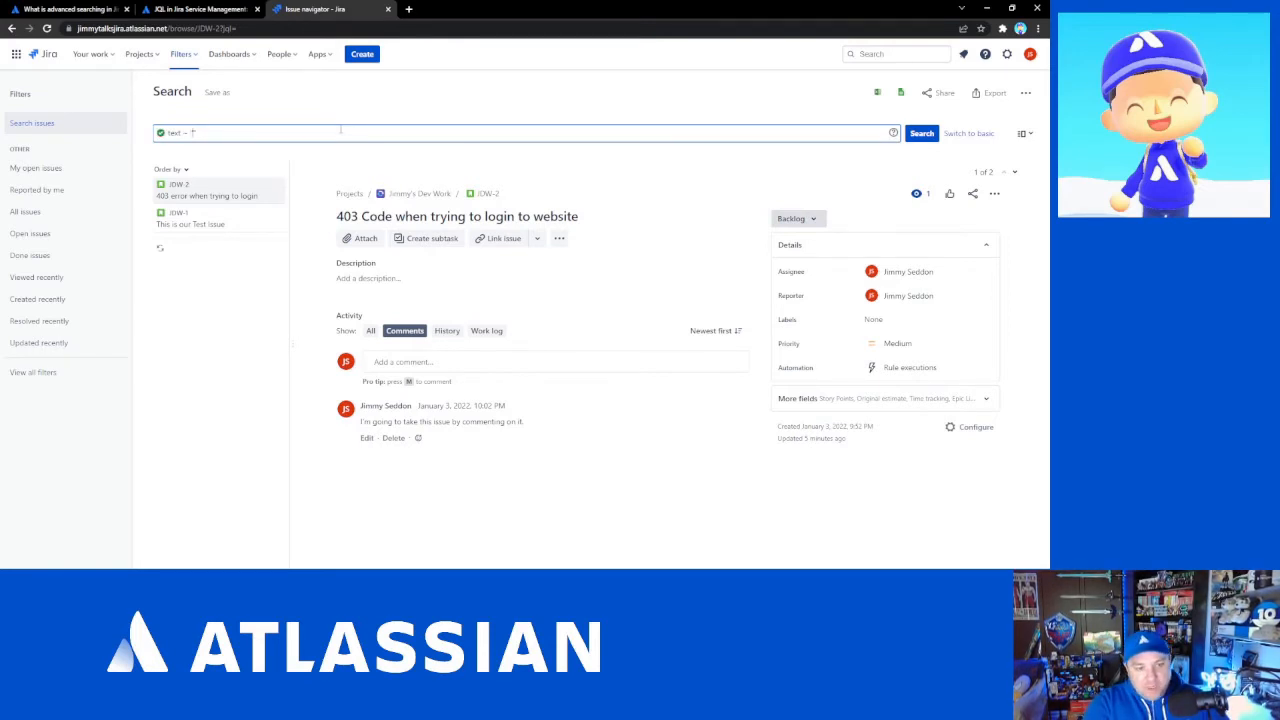
{"action": "type", "text": "test"}
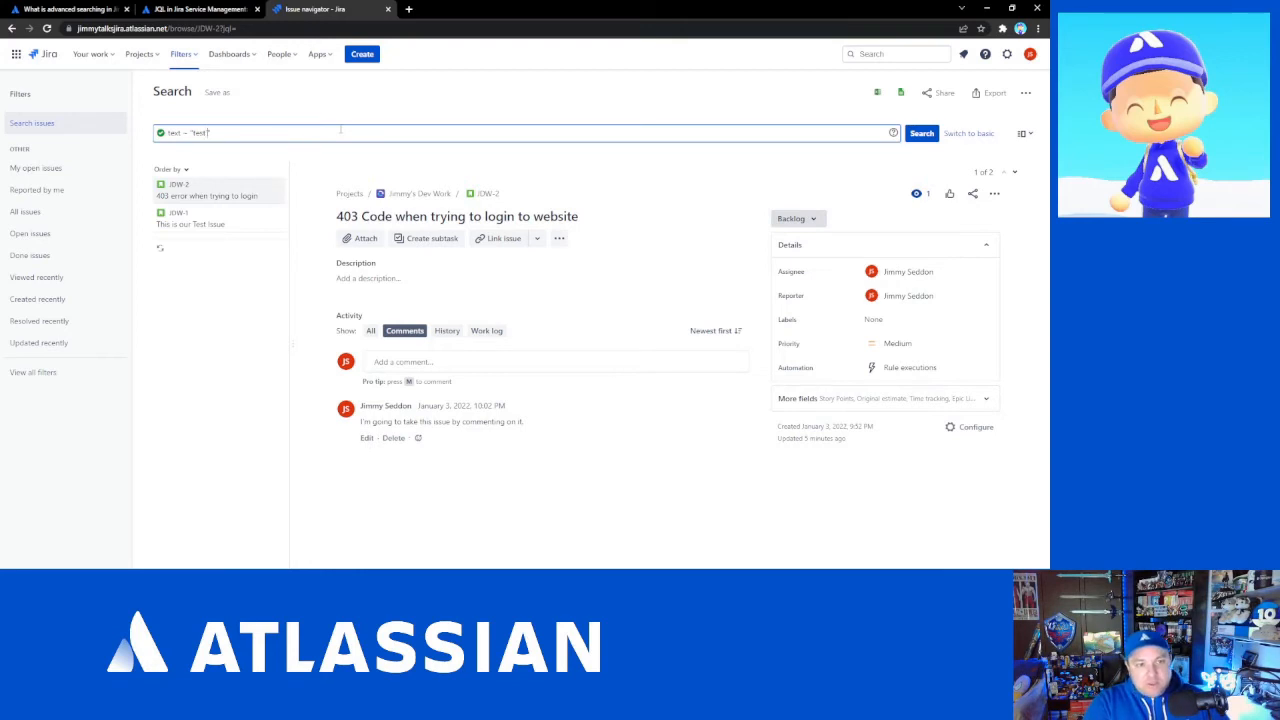
{"action": "type", "text": "e"}
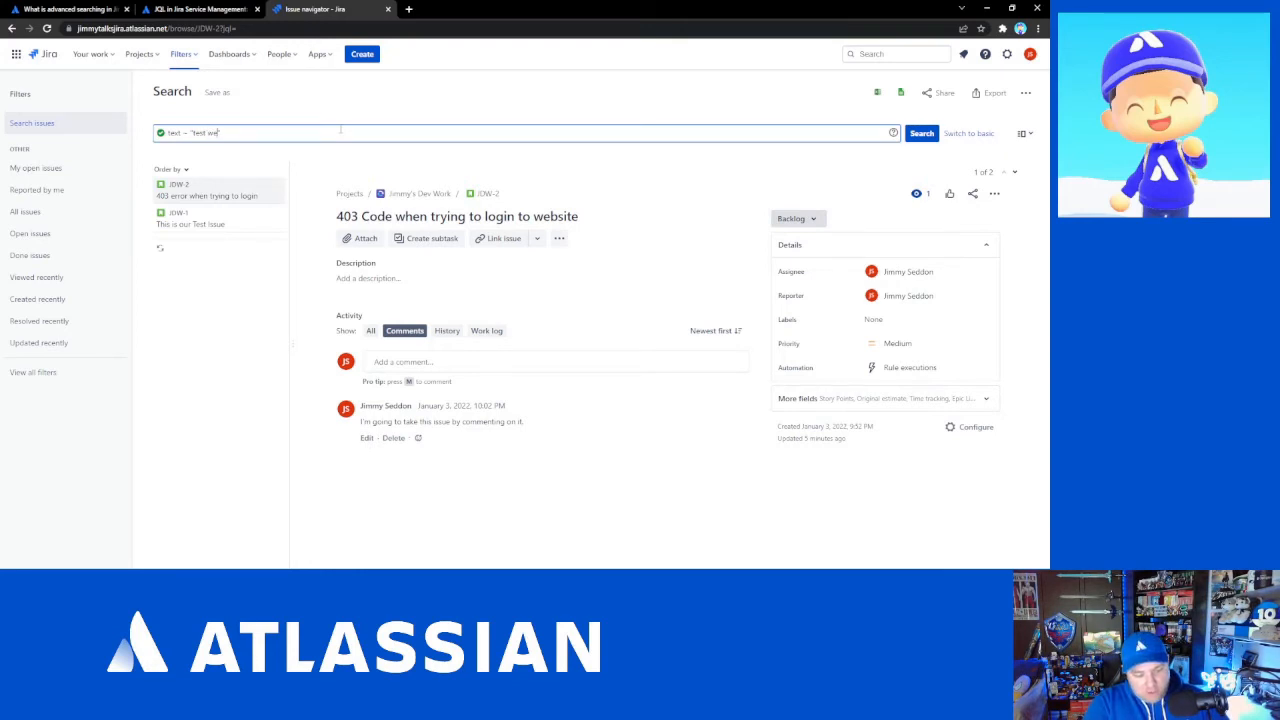
{"action": "type", "text": "bsite"}
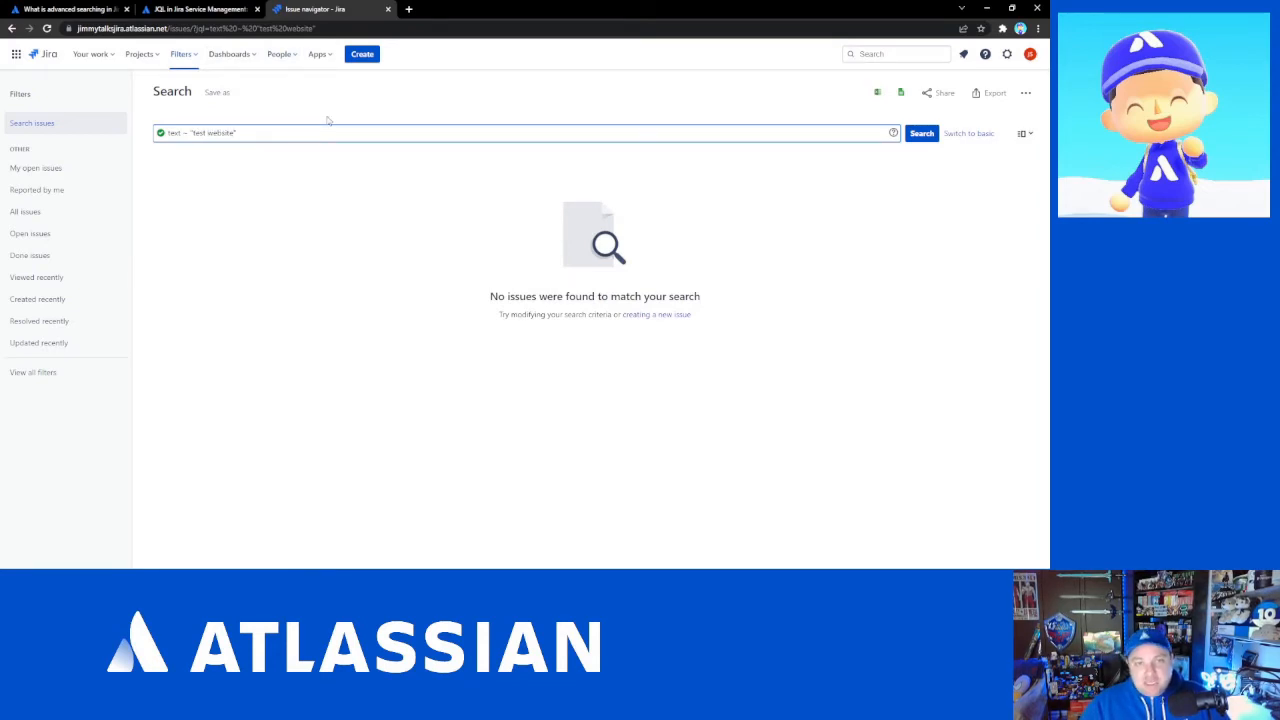
- Remove "website" from the query and run the search for text ~ "test"
{"action": "key", "text": "shift+Right"}
{"action": "key", "text": "shift+Right"}
{"action": "key", "text": "shift+Right"}
{"action": "key", "text": "shift+Right"}
{"action": "key", "text": "shift+Right"}
{"action": "key", "text": "shift+Right"}
{"action": "key", "text": "shift+Right"}
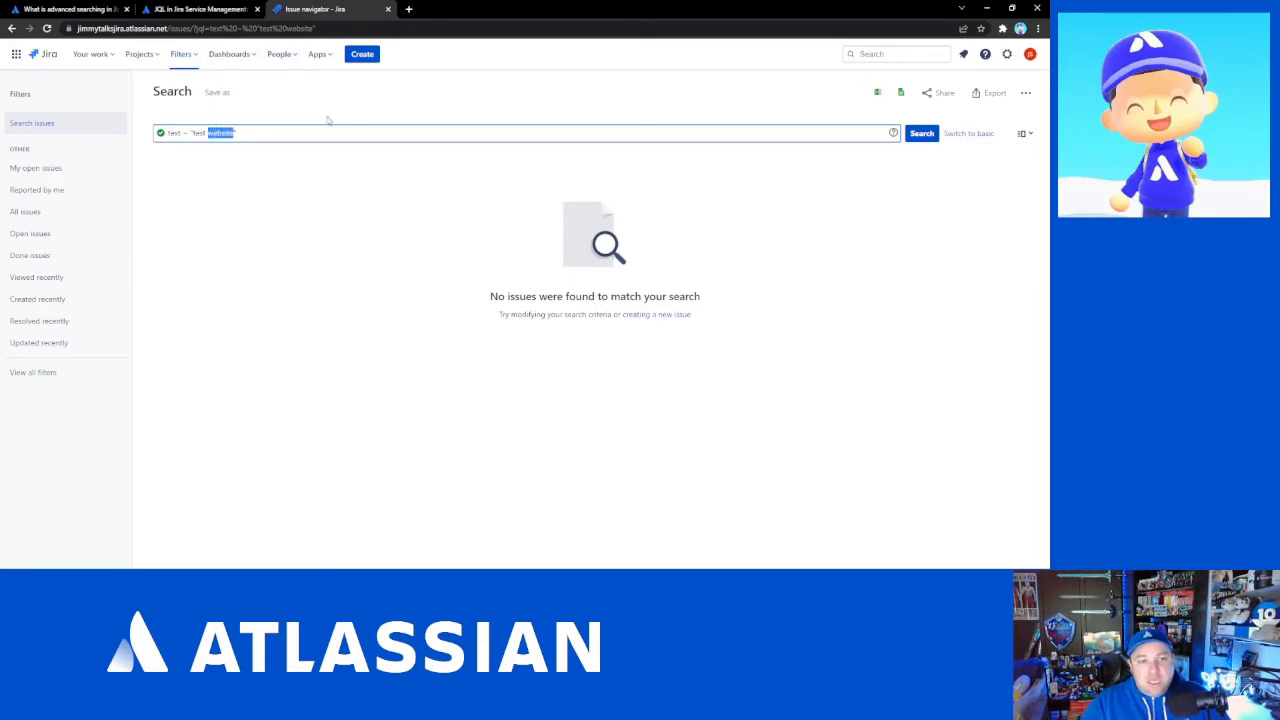
{"action": "key", "text": "BackSpace"}
{"action": "key", "text": "BackSpace"}
{"action": "key", "text": "Return"}
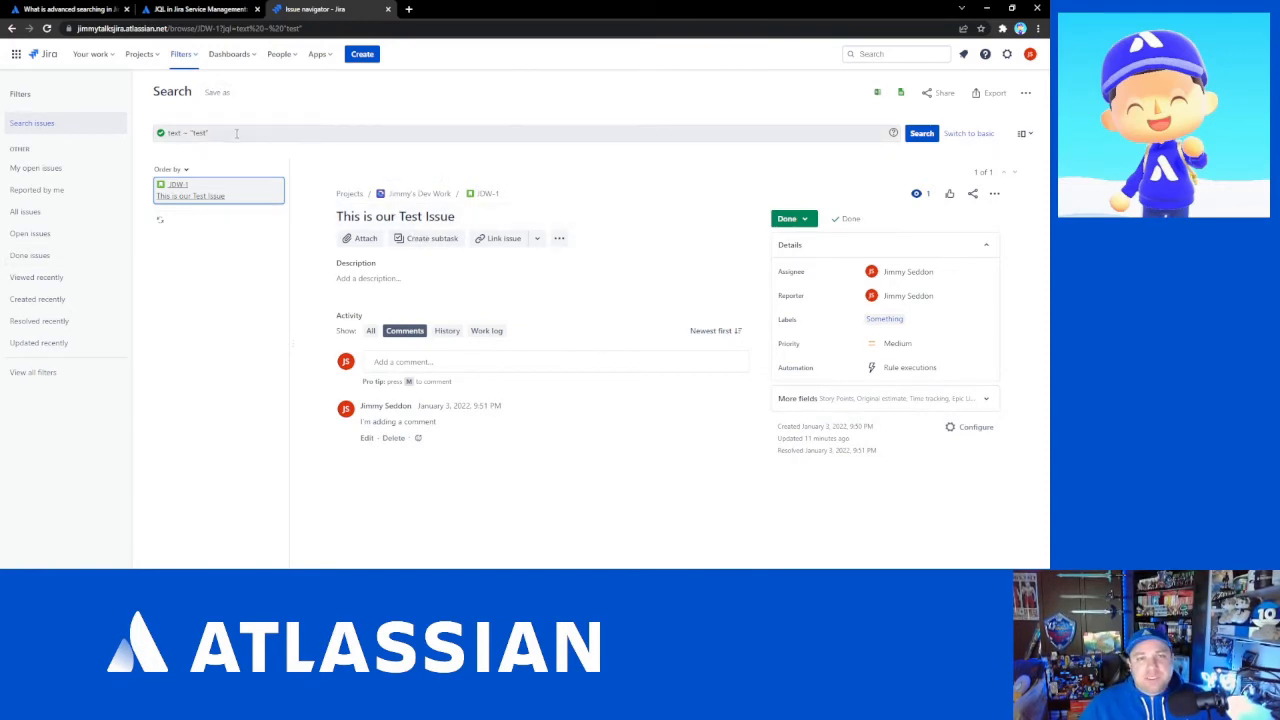
- Replace the query with status = done, picking the status field from the suggestions
{"action": "left_click_drag", "start_coordinate": [237, 132], "coordinate": [167, 140]}
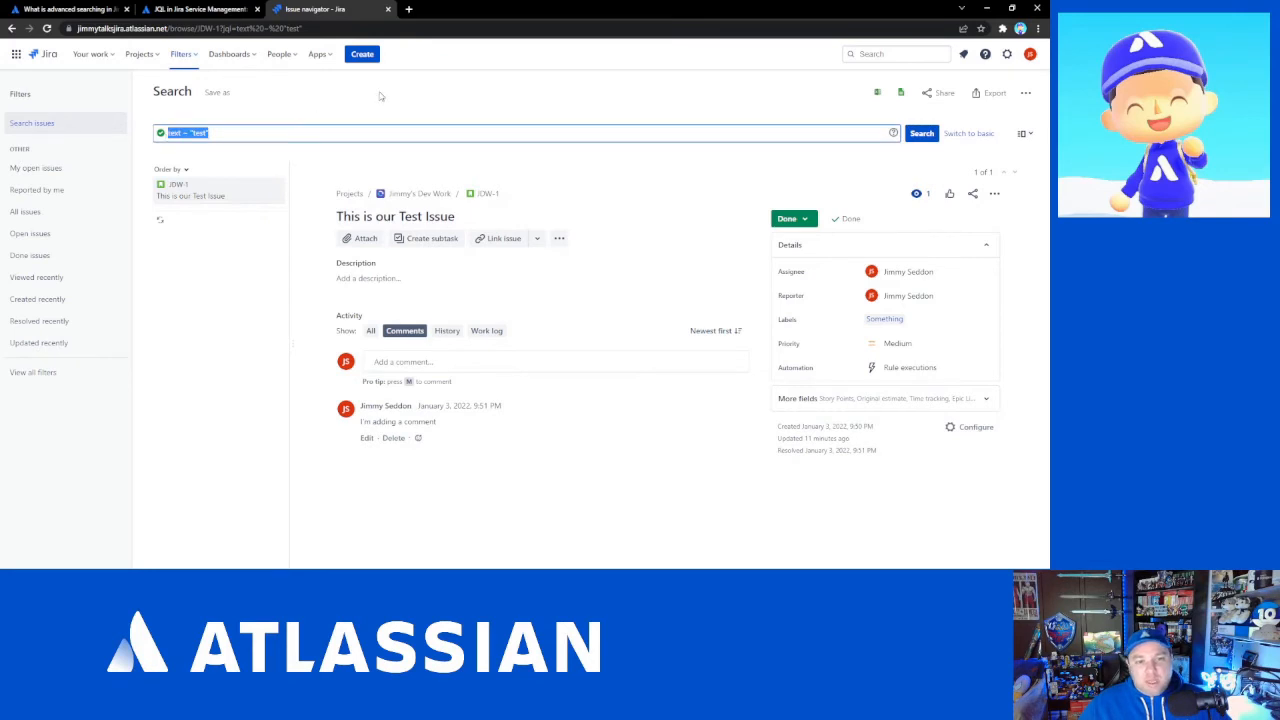
{"action": "type", "text": "stat"}
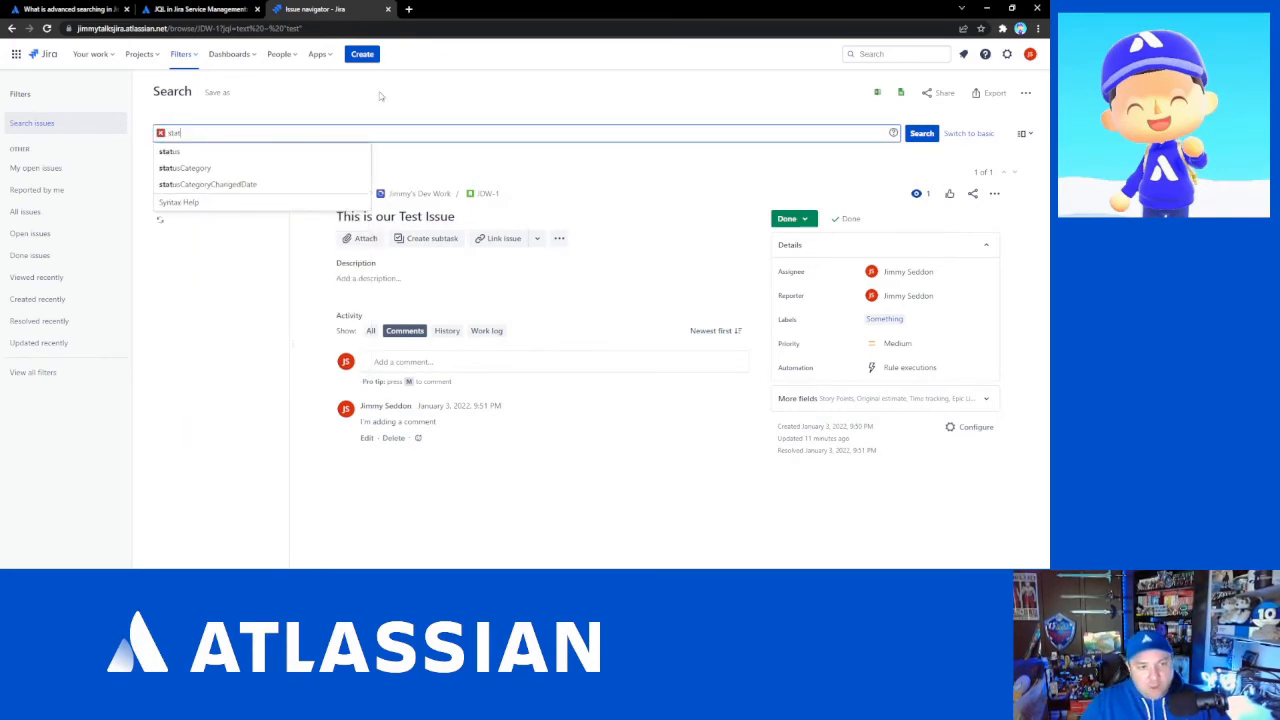
{"action": "key", "text": "Down"}
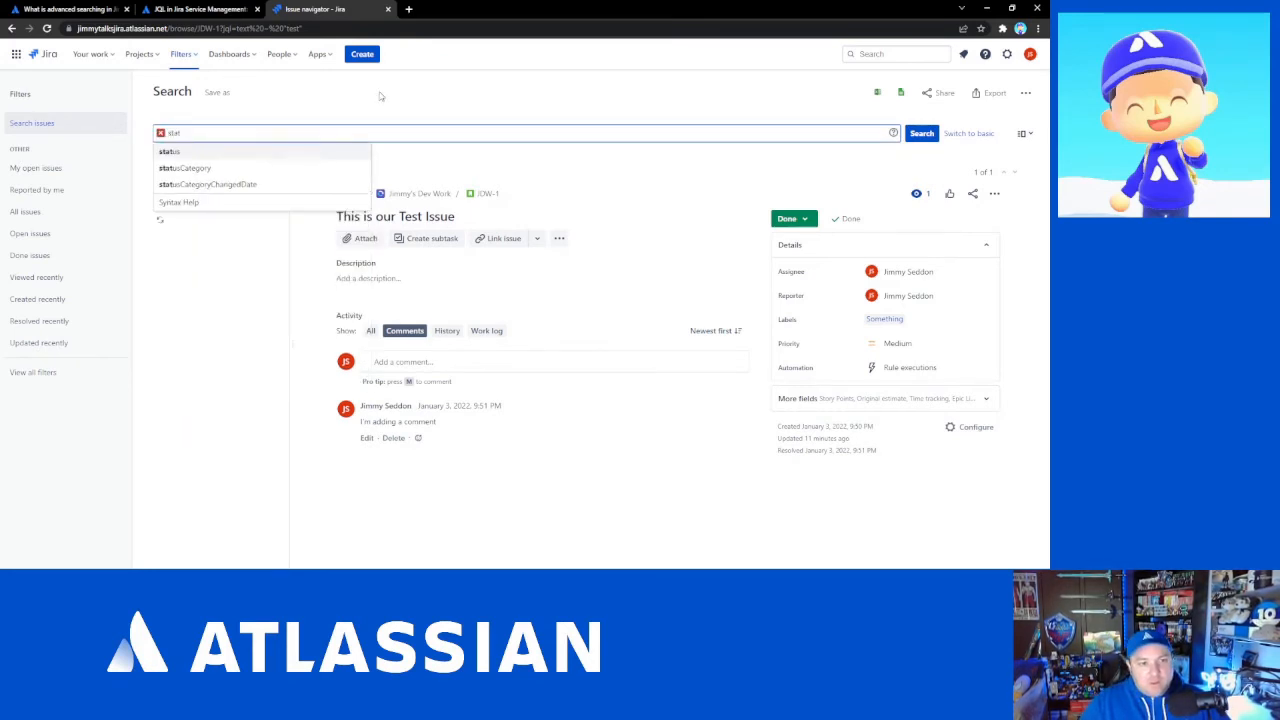
{"action": "key", "text": "Return"}
{"action": "type", "text": "= don"}
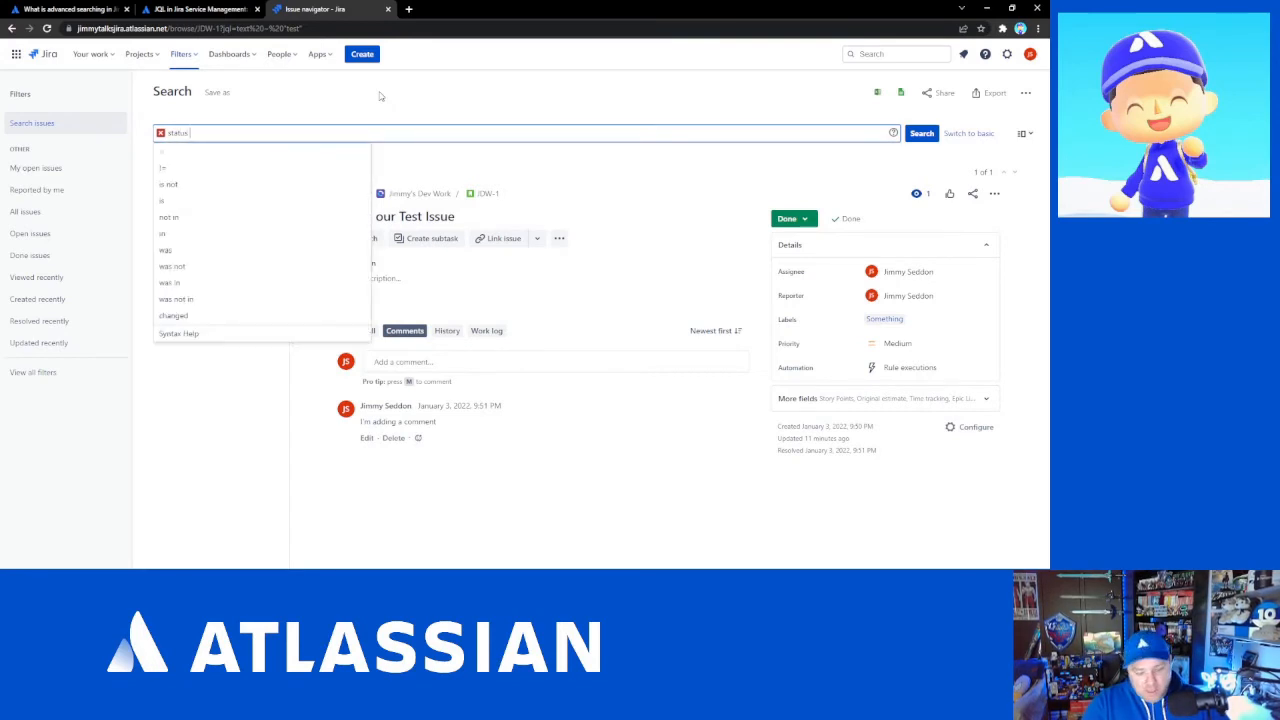
{"action": "type", "text": "e"}
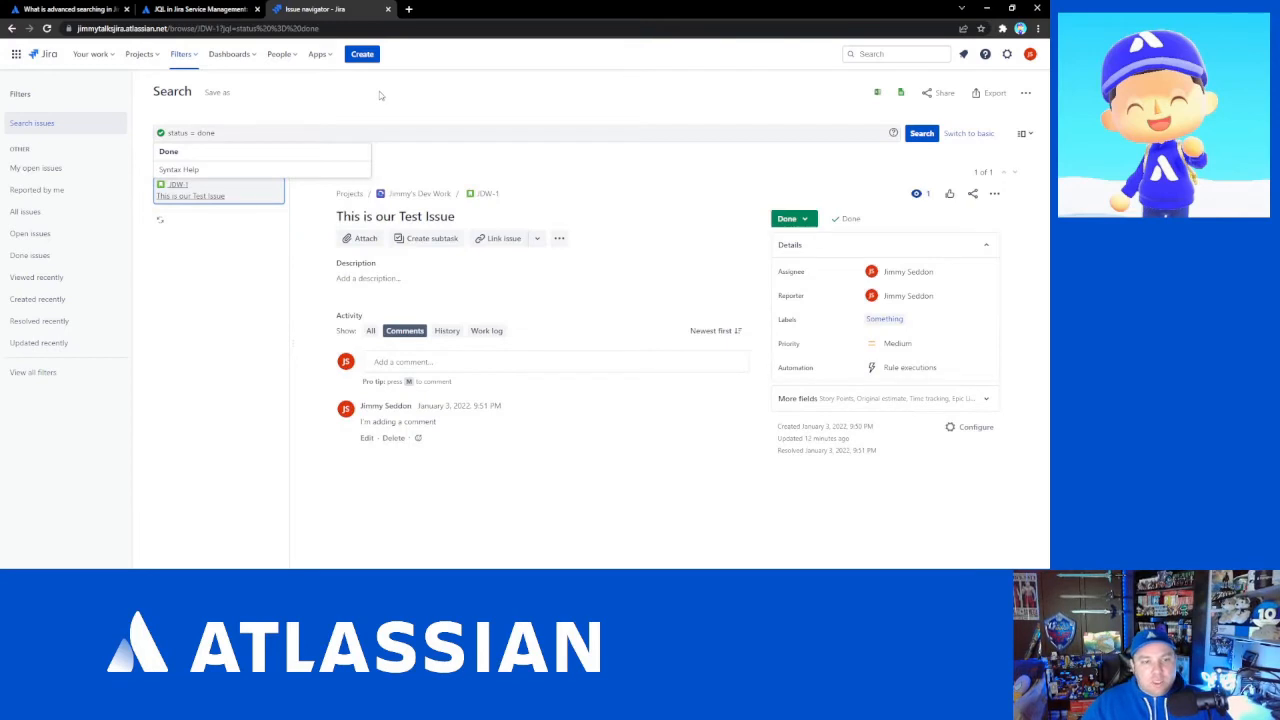
{"action": "left_click", "coordinate": [222, 131]}
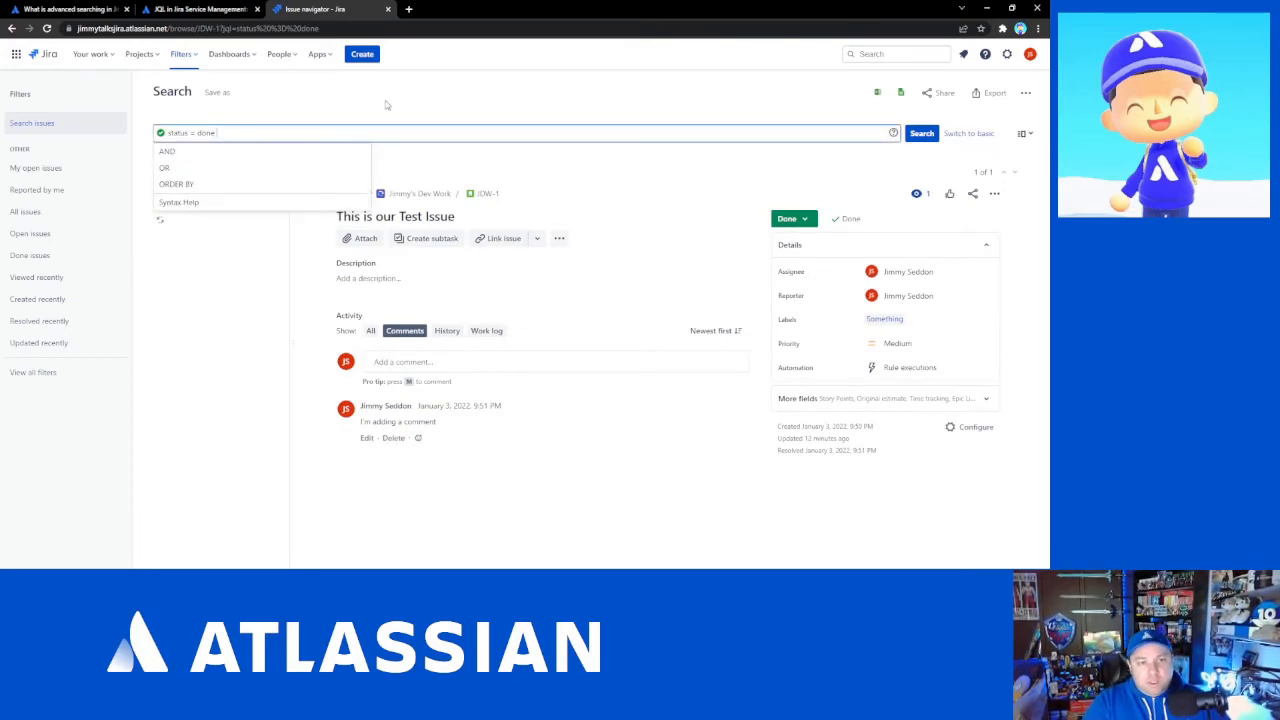
- Append a second status clause and change its joining operator from and to or
{"action": "type", "text": "and s"}
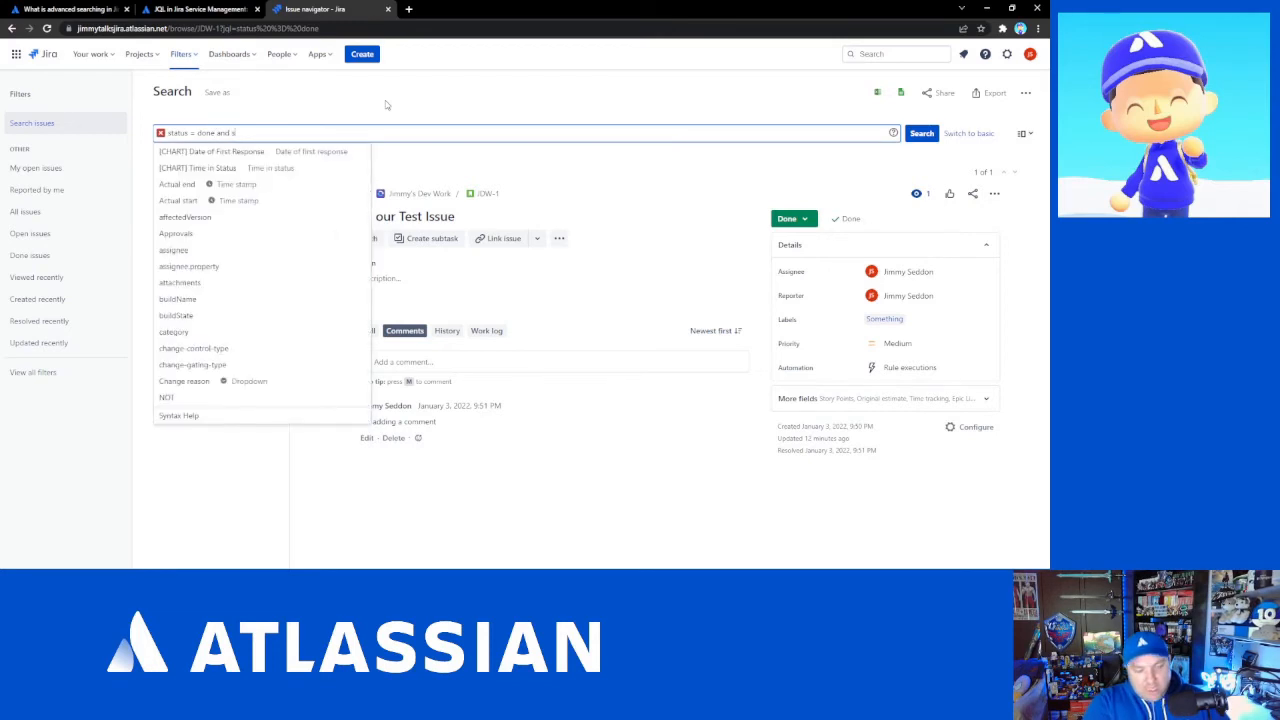
{"action": "type", "text": "tatus"}
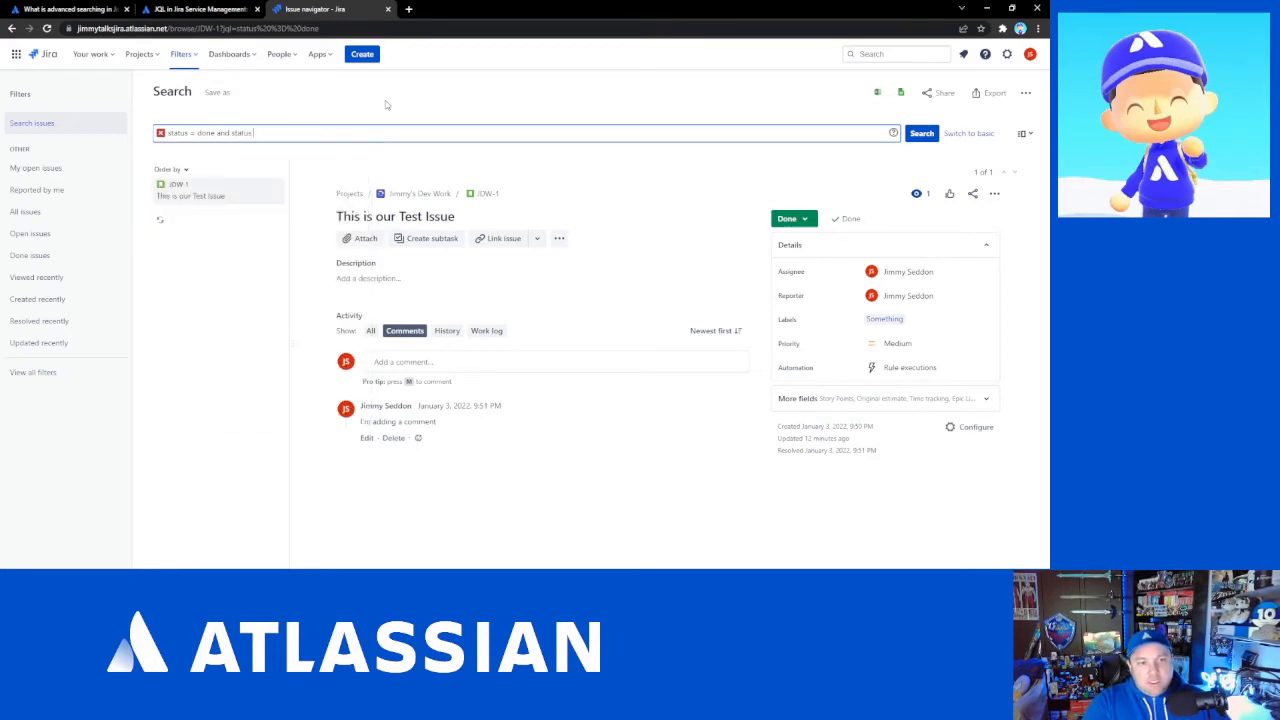
{"action": "key", "text": "Left"}
{"action": "key", "text": "Left"}
{"action": "key", "text": "Left"}
{"action": "key", "text": "Left"}
{"action": "key", "text": "Left"}
{"action": "key", "text": "Left"}
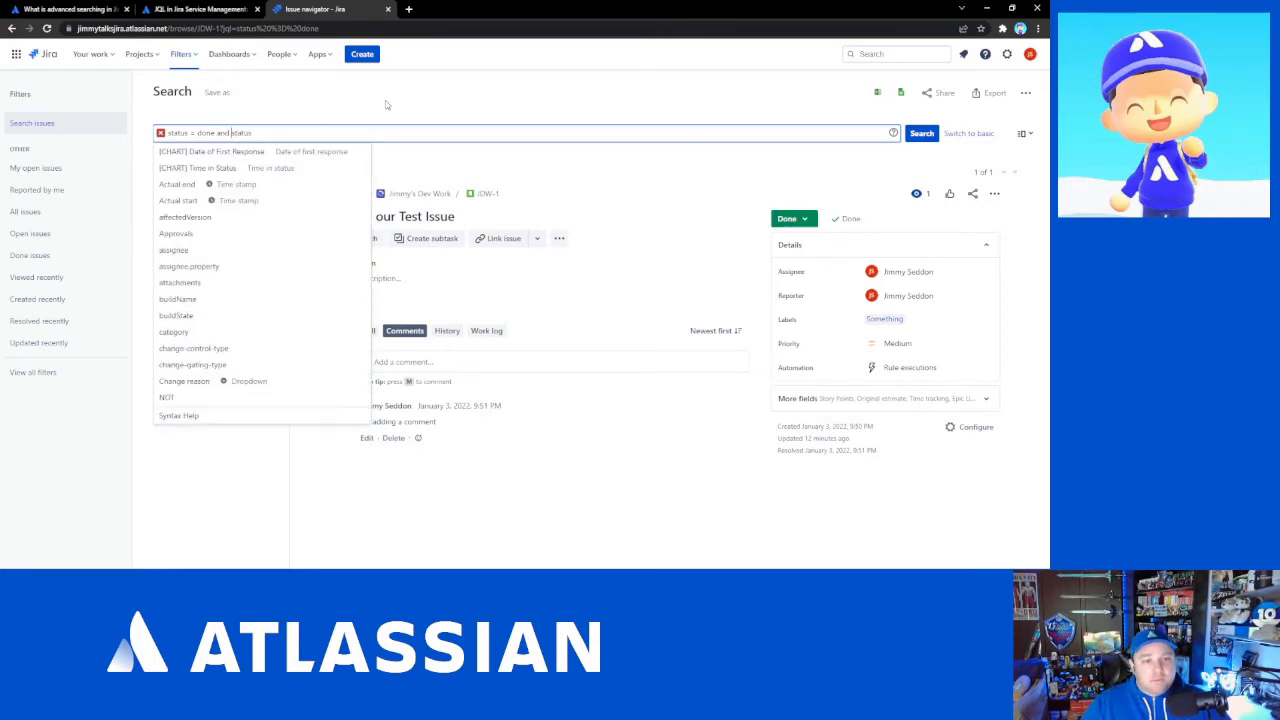
{"action": "key", "text": "Left"}
{"action": "key", "text": "shift+Left"}
{"action": "key", "text": "shift+Left"}
{"action": "key", "text": "shift+Left"}
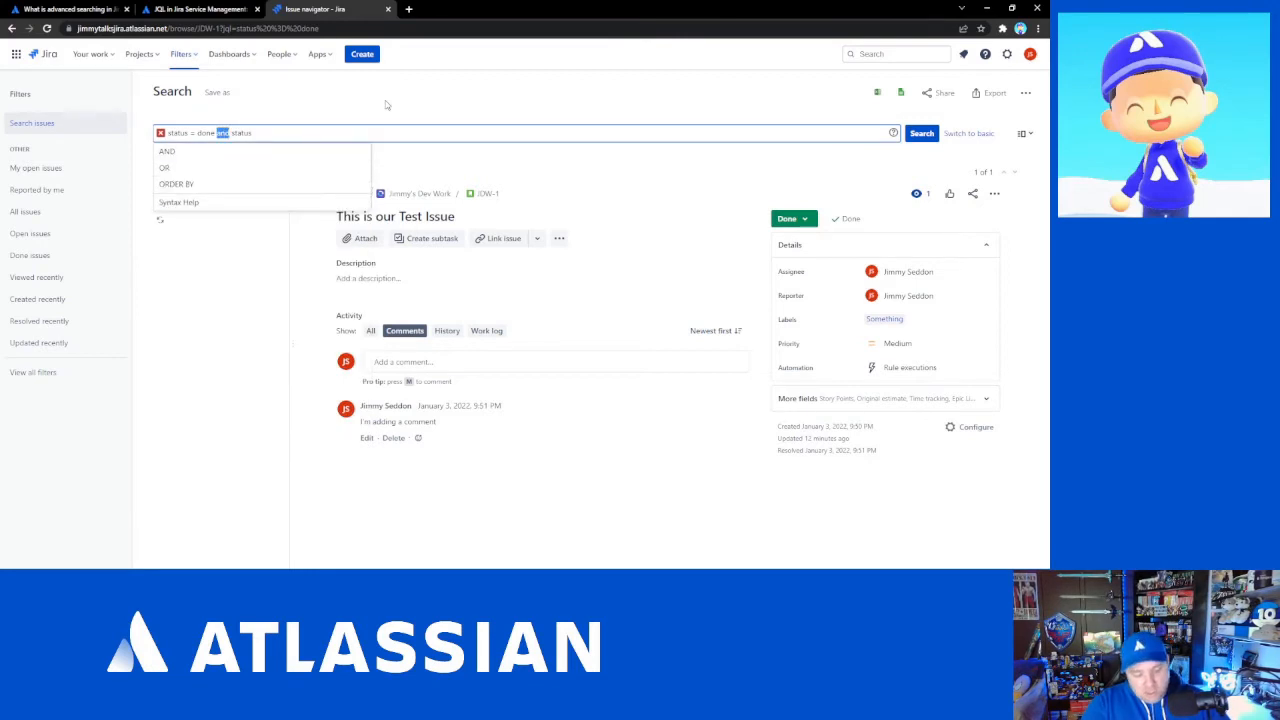
{"action": "type", "text": "or"}
- Complete the query as status = done or status = backlog and run it
{"action": "key", "text": "End"}
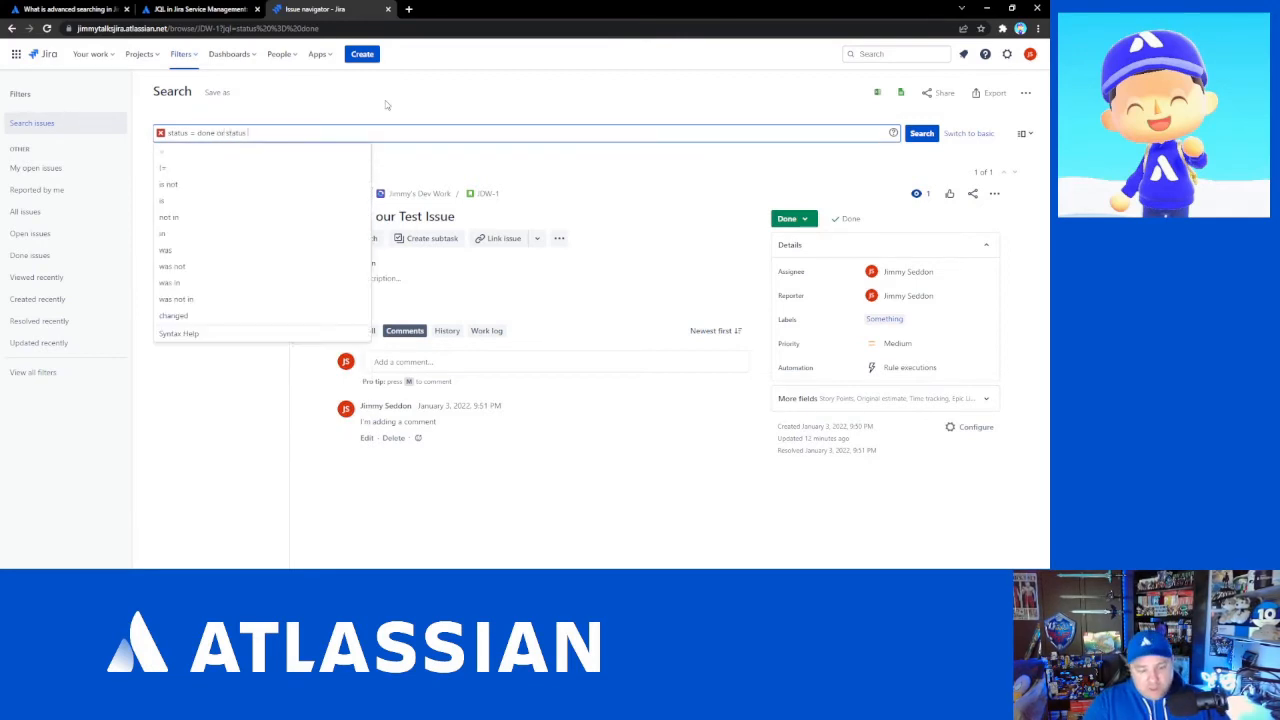
{"action": "type", "text": "= "}
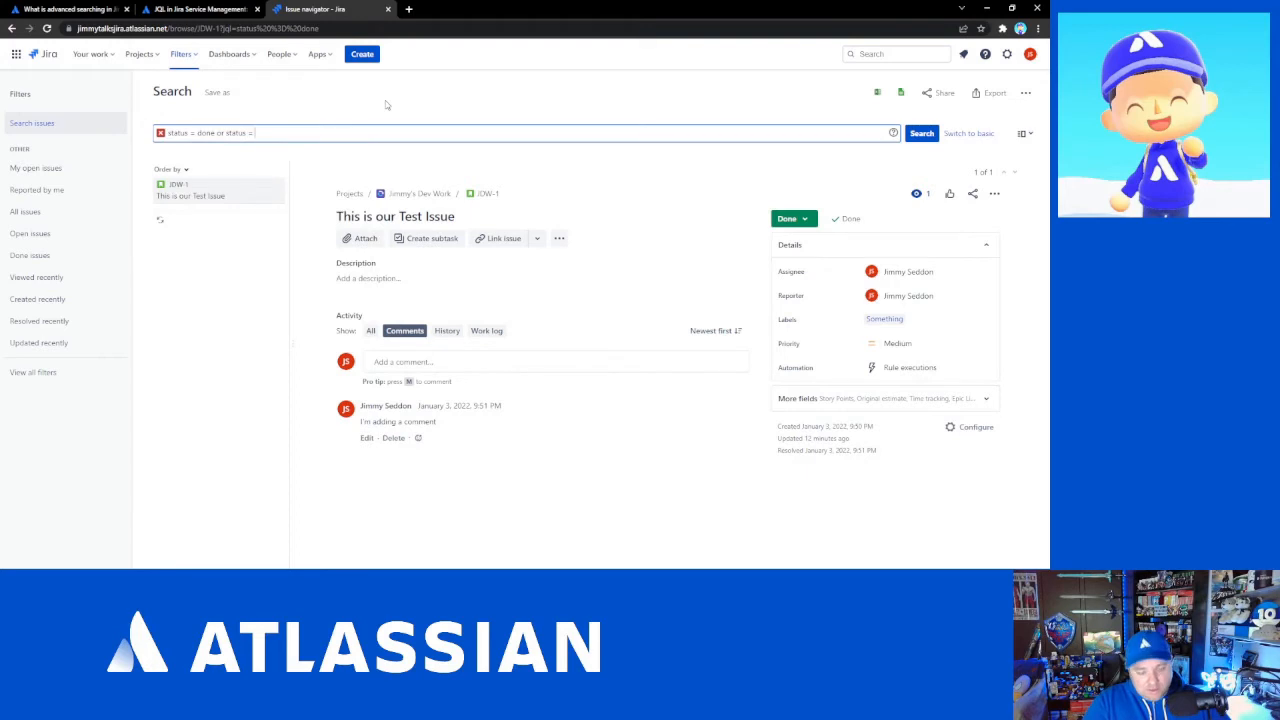
{"action": "type", "text": "back"}
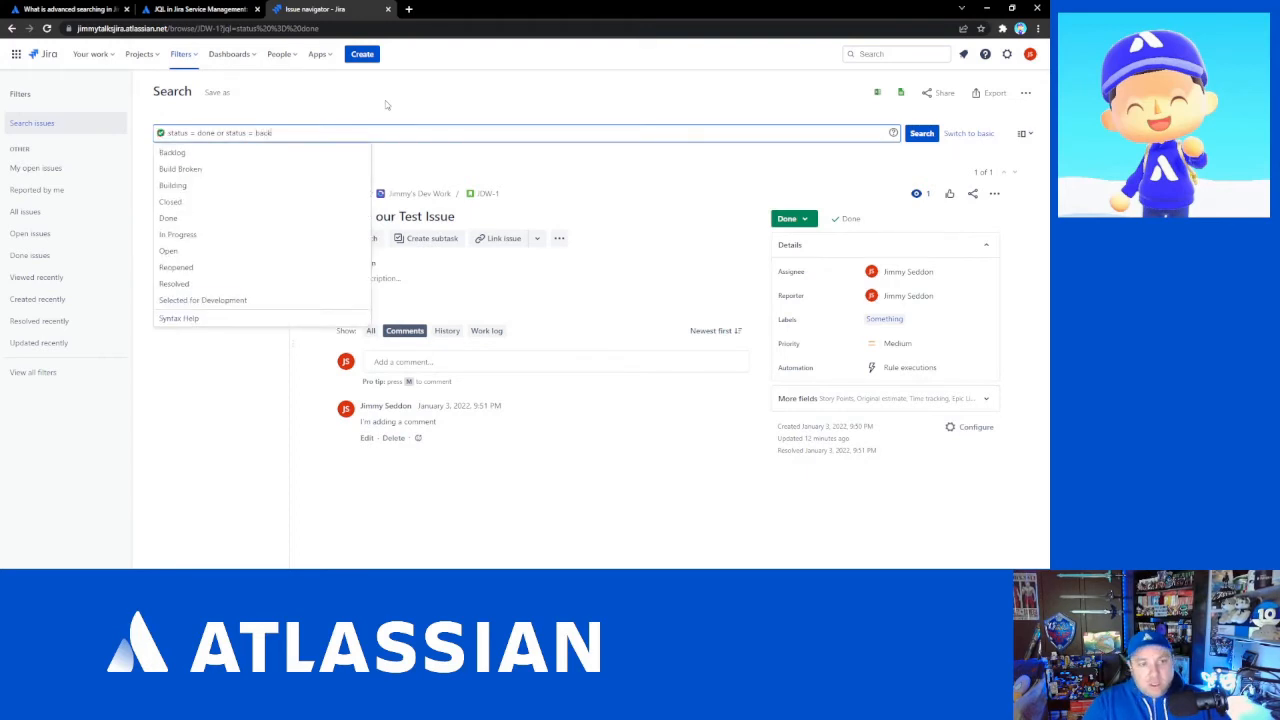
{"action": "key", "text": "Return"}
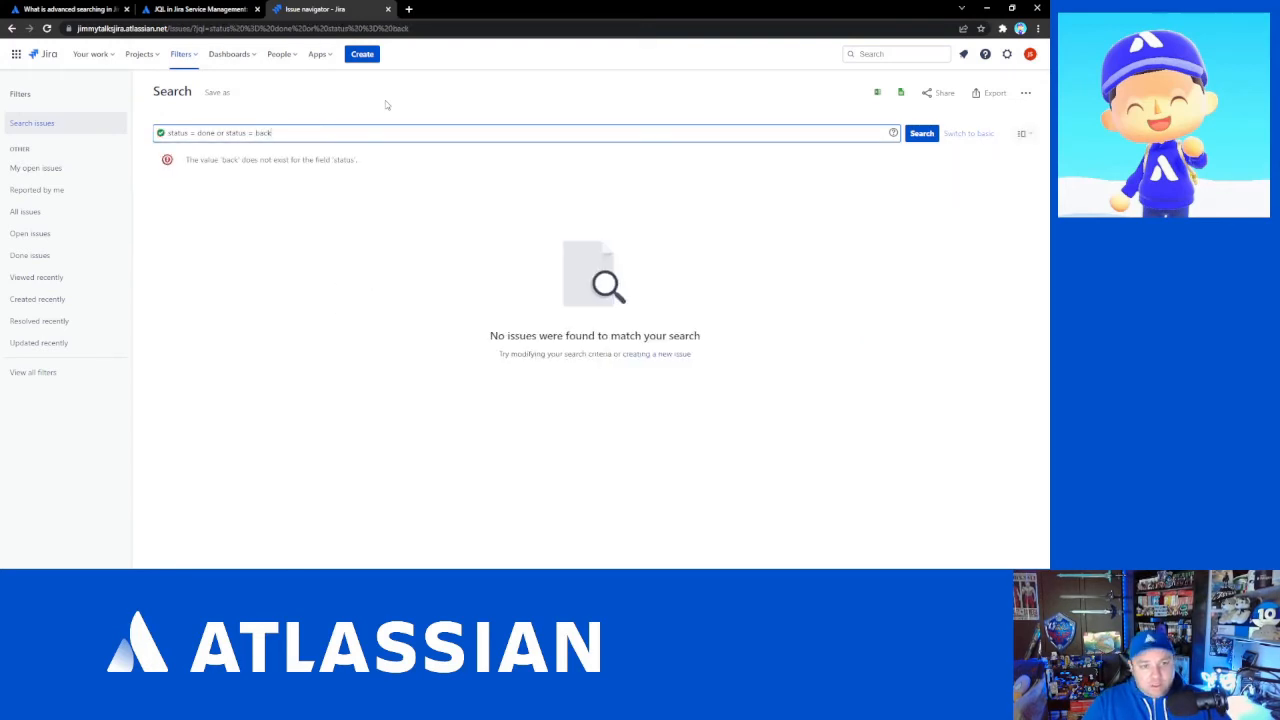
{"action": "type", "text": "log"}
{"action": "key", "text": "Return"}
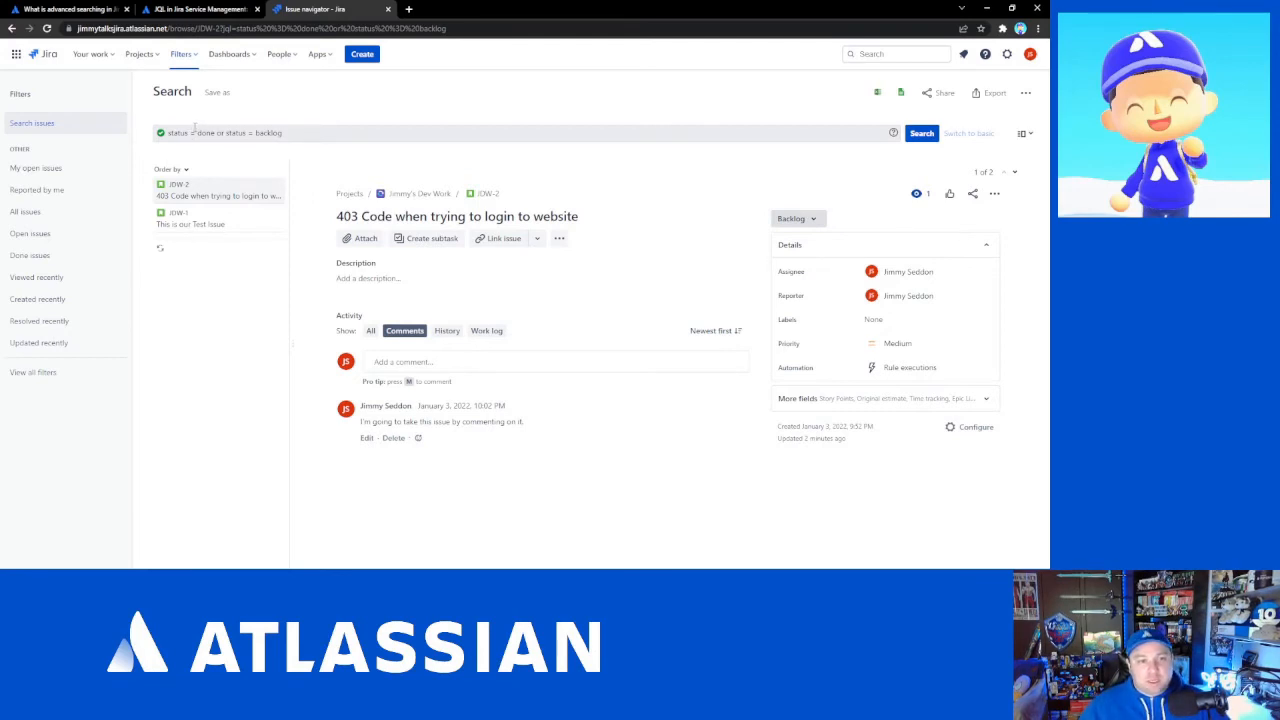
- Rewrite the query as status in (done,Backlog), picking Backlog from the suggestions, and run it
{"action": "left_click", "coordinate": [191, 132]}
{"action": "key", "text": "shift+Right"}
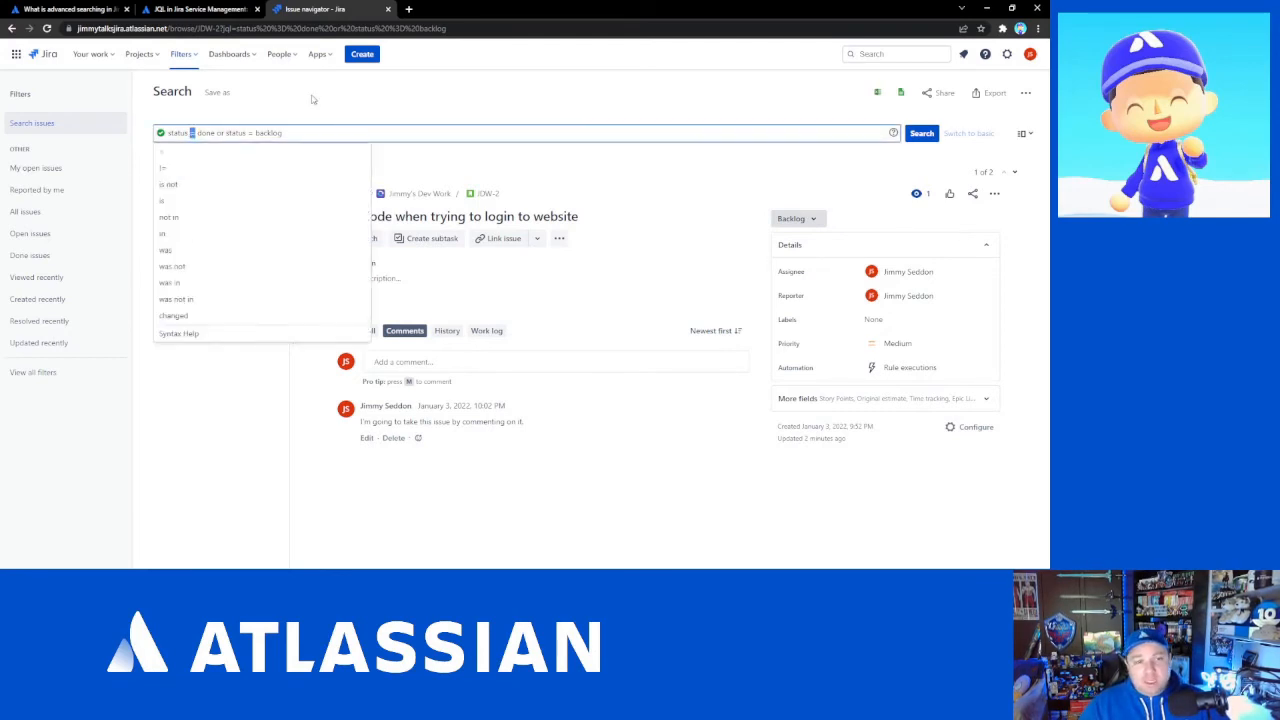
{"action": "type", "text": "in "}
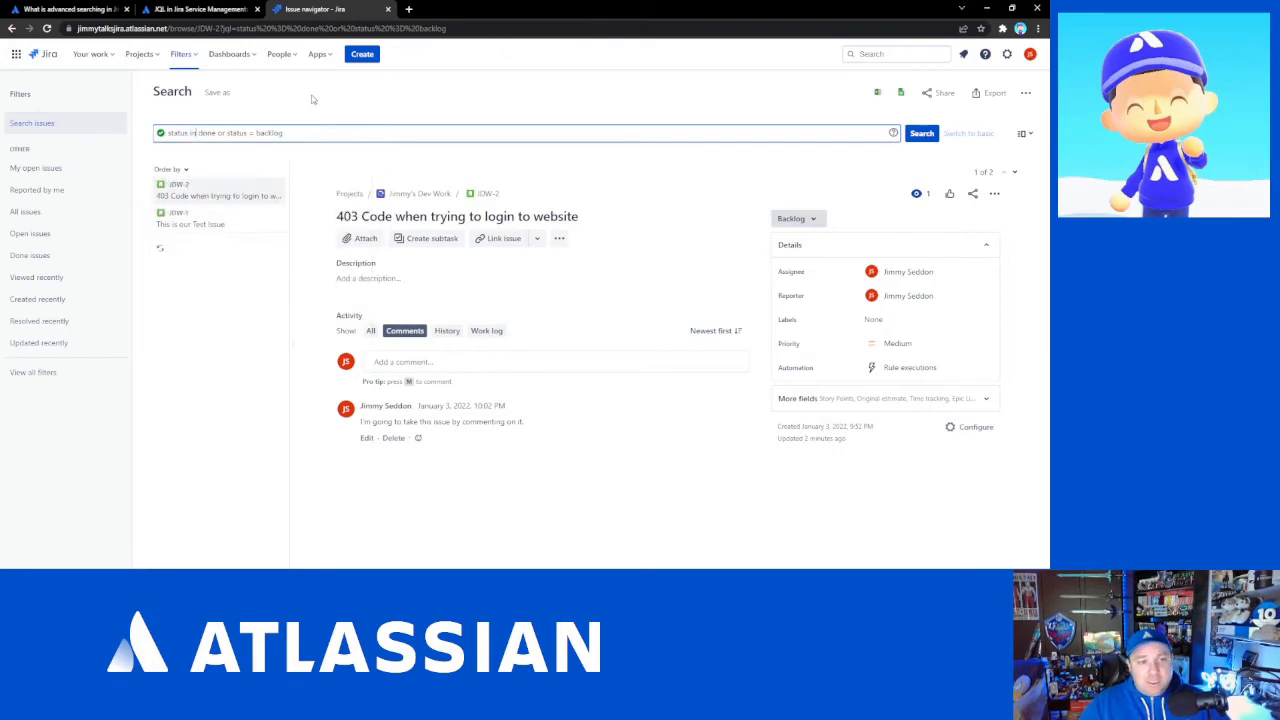
{"action": "type", "text": "("}
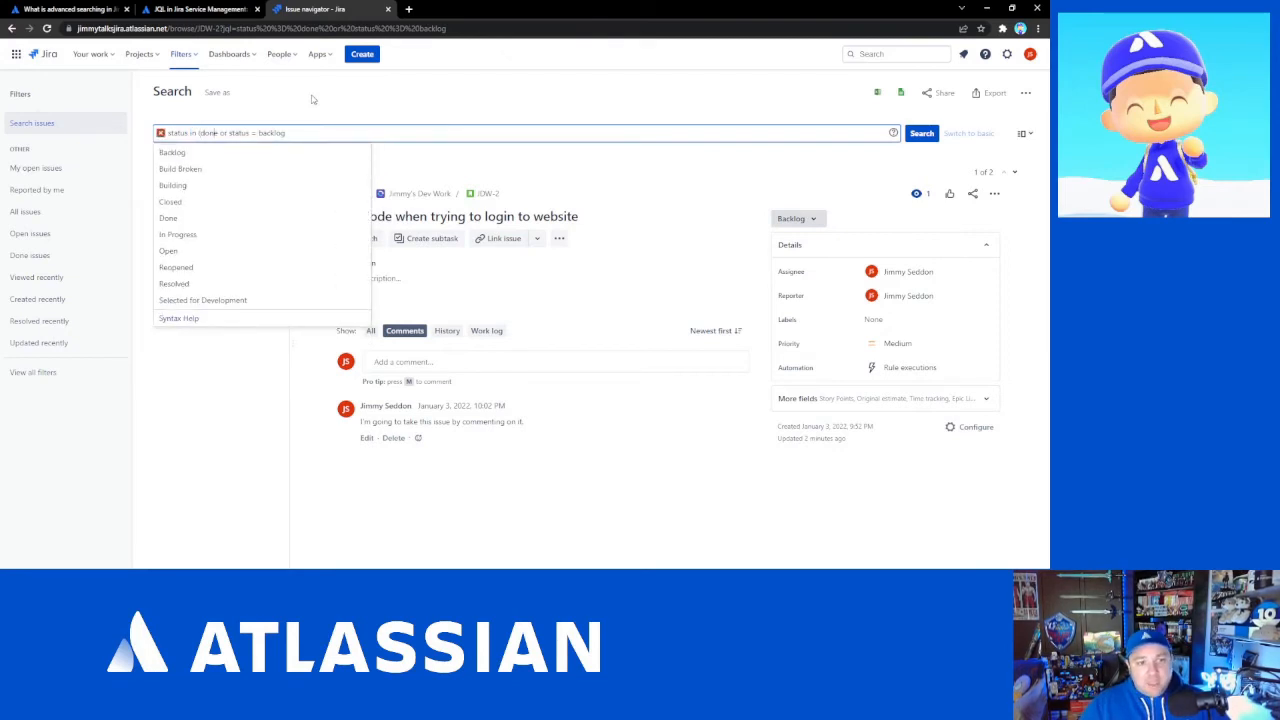
{"action": "key", "text": "shift+End"}
{"action": "key", "text": "BackSpace"}
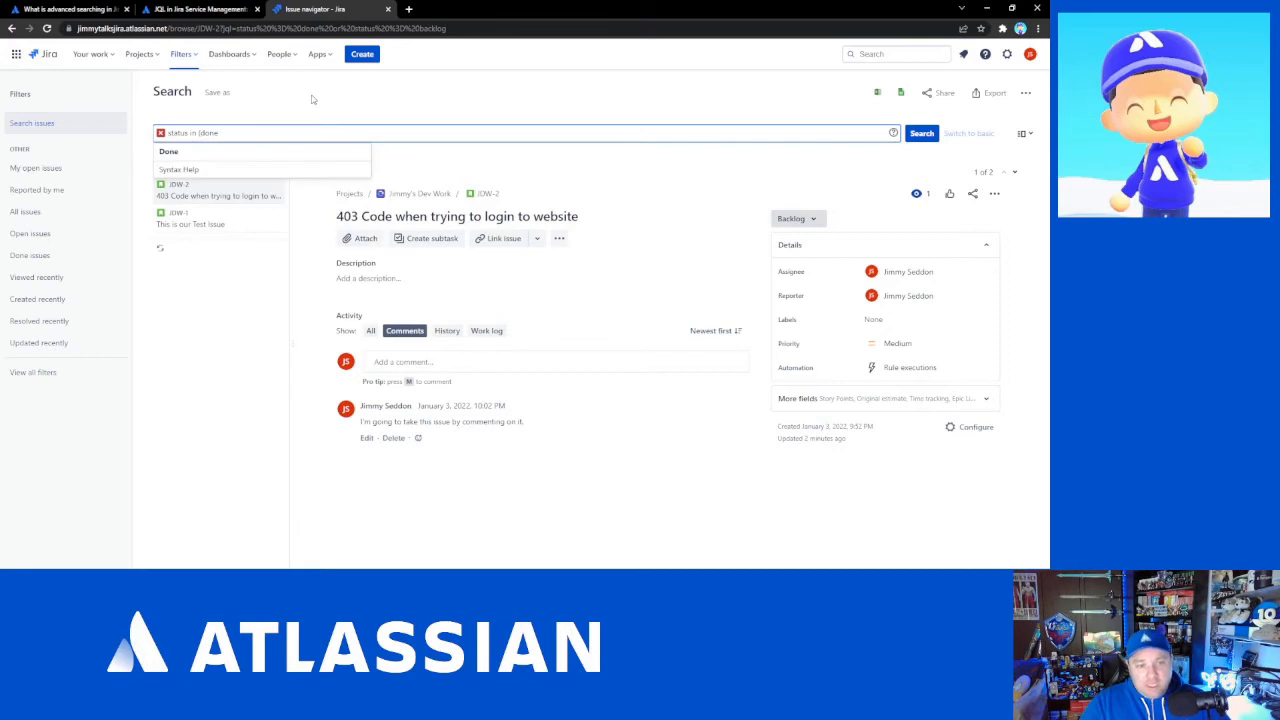
{"action": "type", "text": ","}
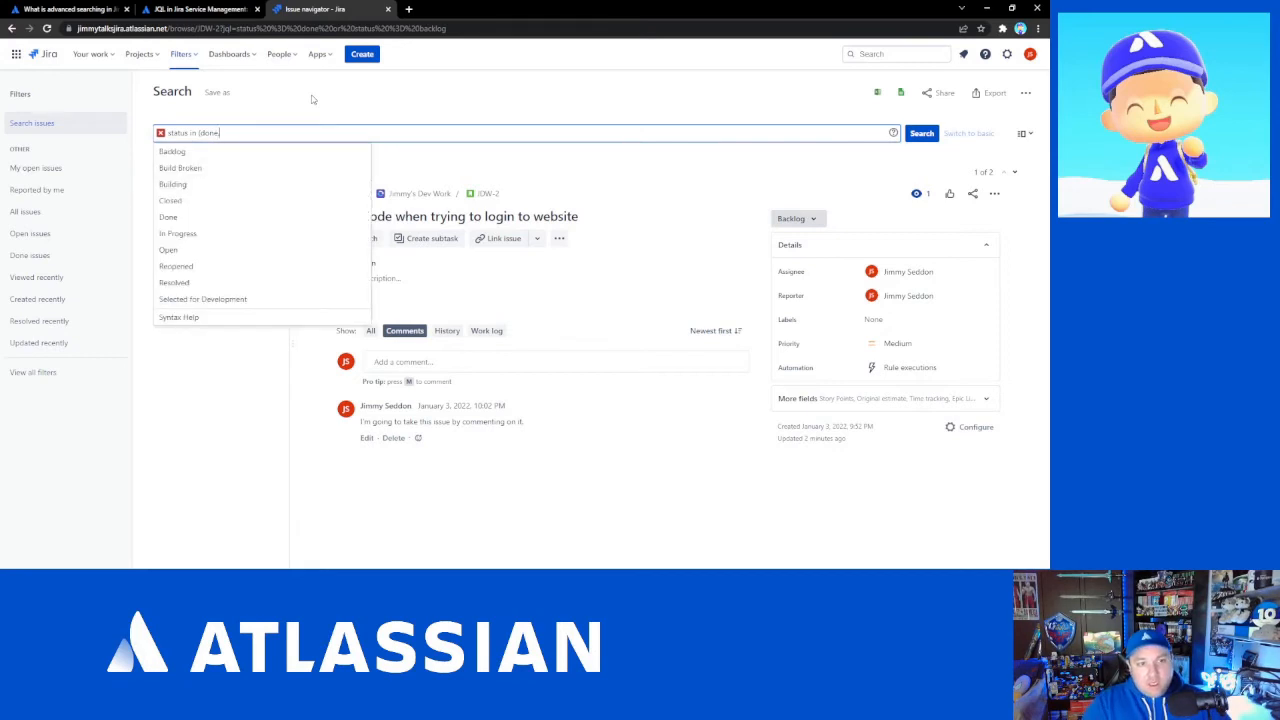
{"action": "key", "text": "Down"}
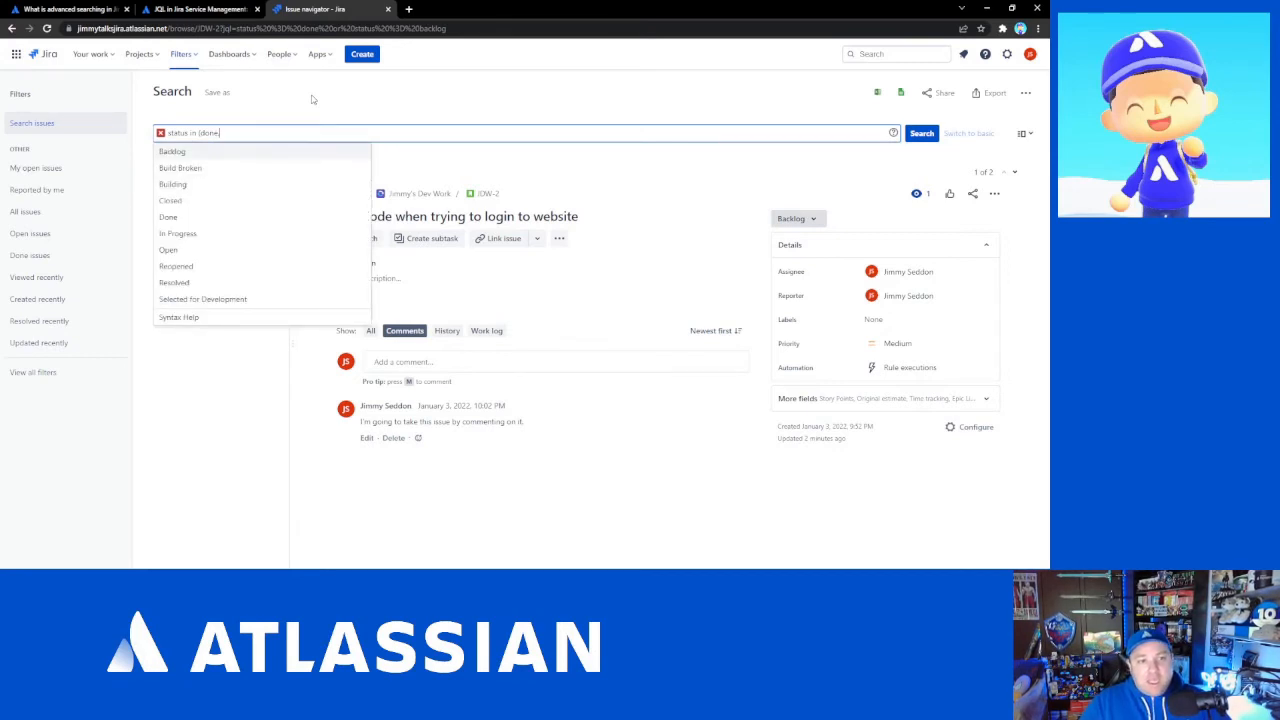
{"action": "key", "text": "Return"}
{"action": "type", "text": ")"}
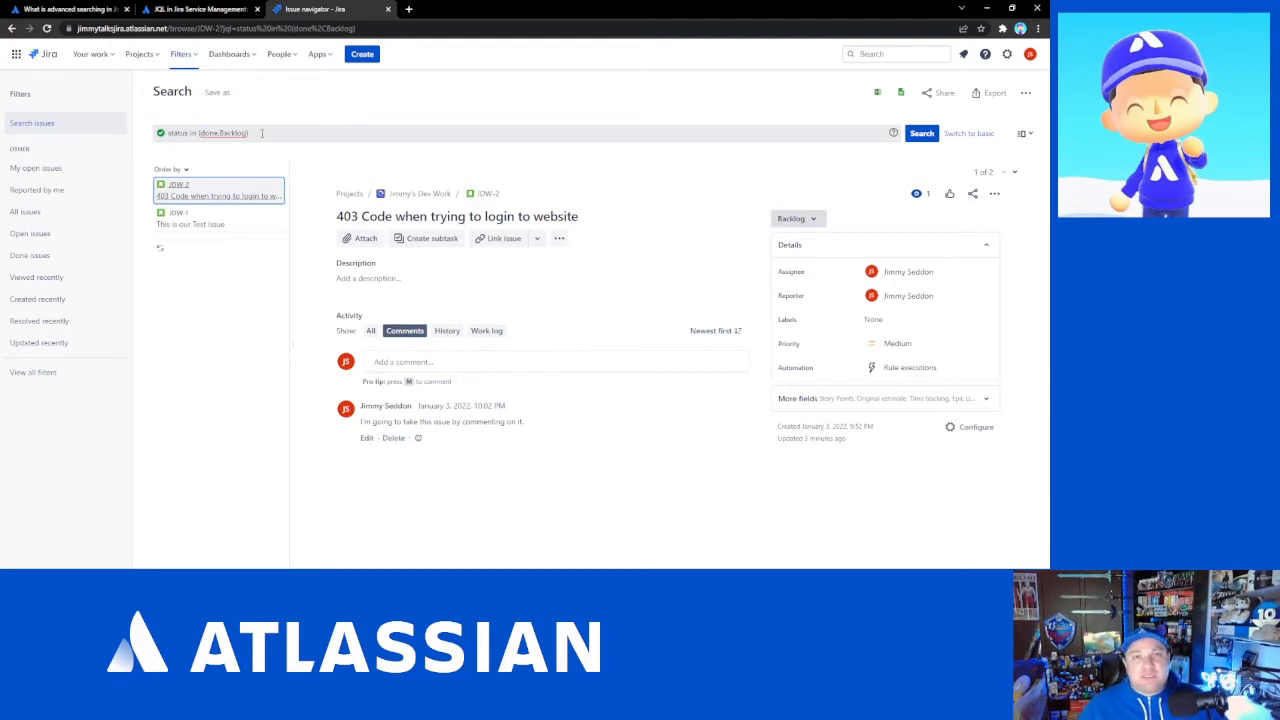
- Clear the query and open each of the two result issues to check their labels
{"action": "left_click_drag", "start_coordinate": [262, 132], "coordinate": [111, 151]}
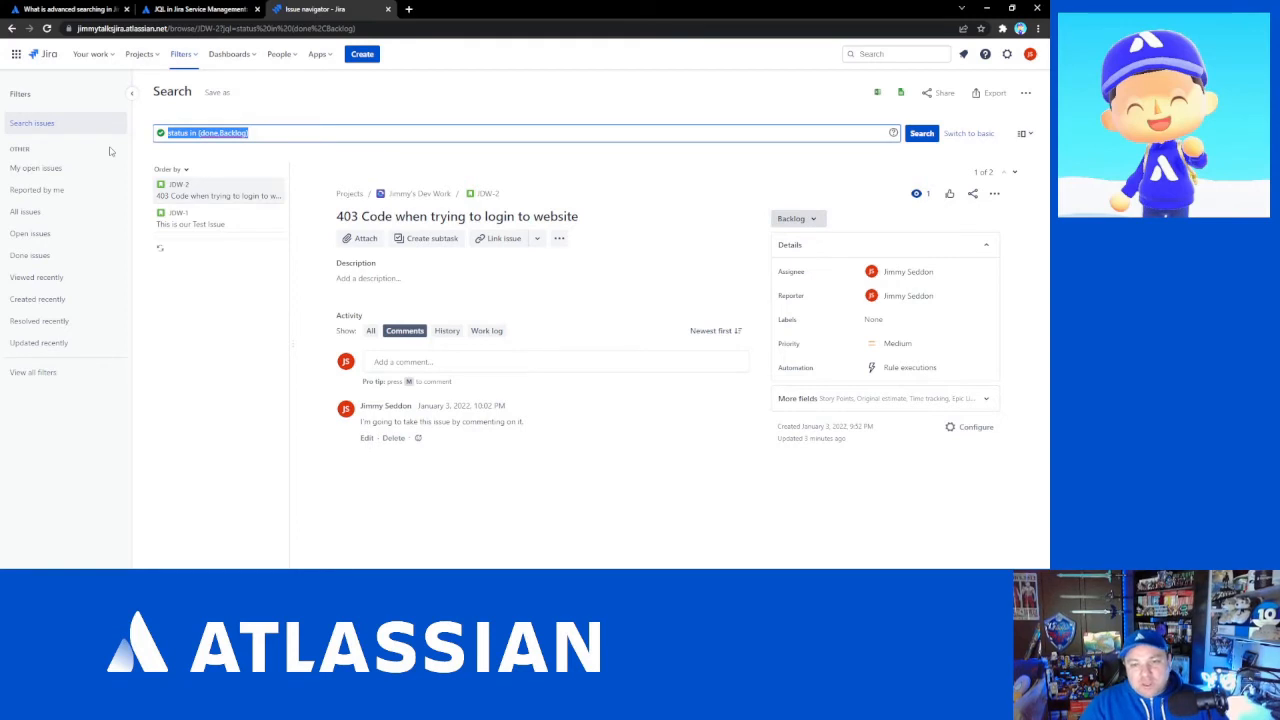
{"action": "key", "text": "BackSpace"}
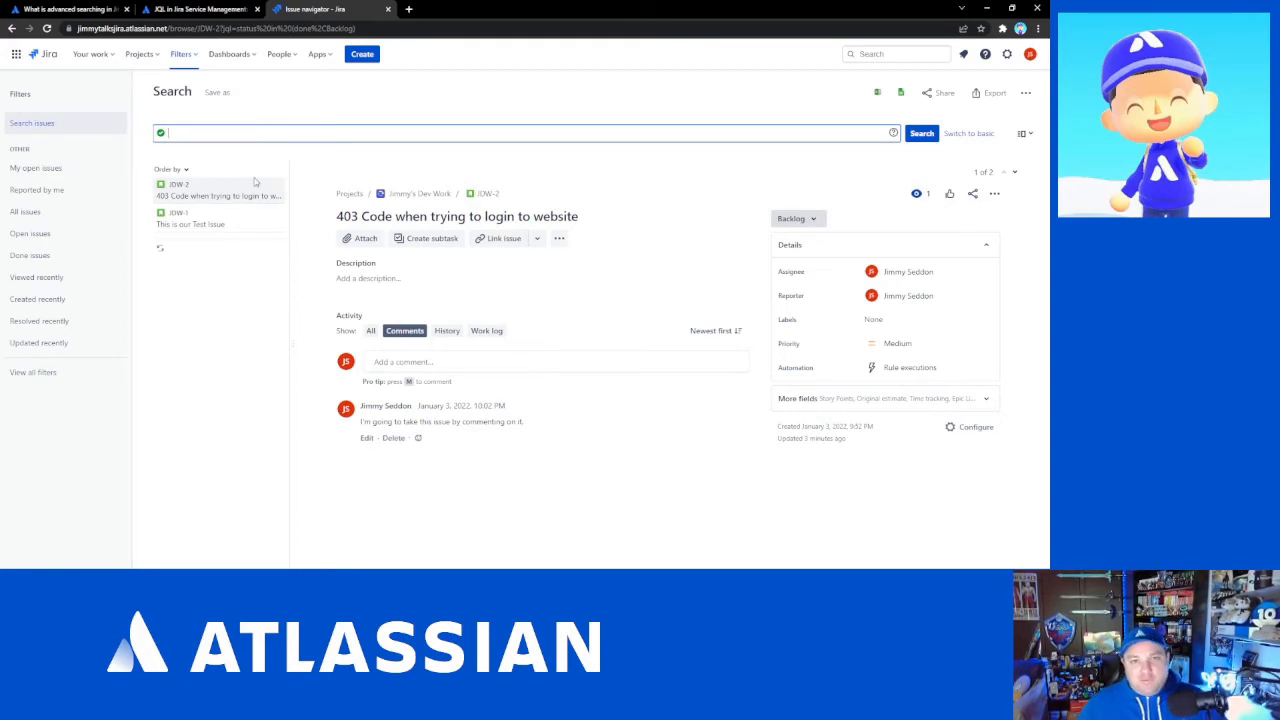
{"action": "left_click", "coordinate": [250, 222]}
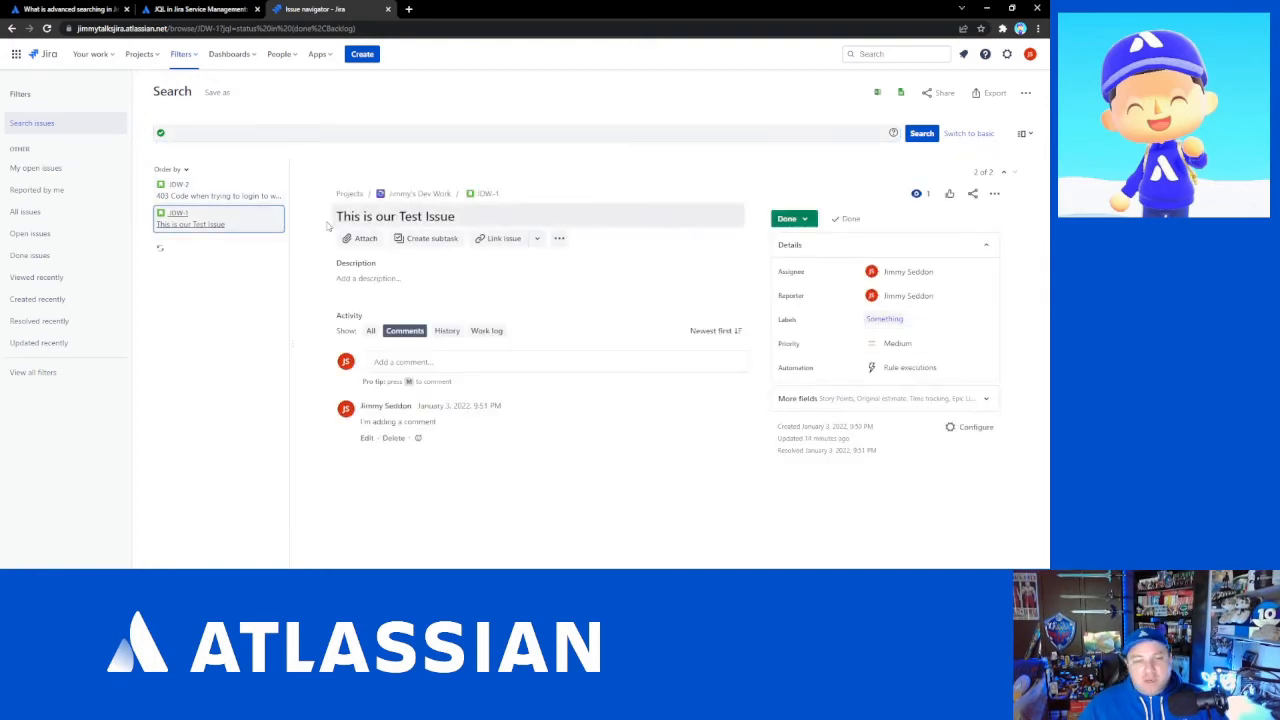
{"action": "left_click", "coordinate": [268, 192]}
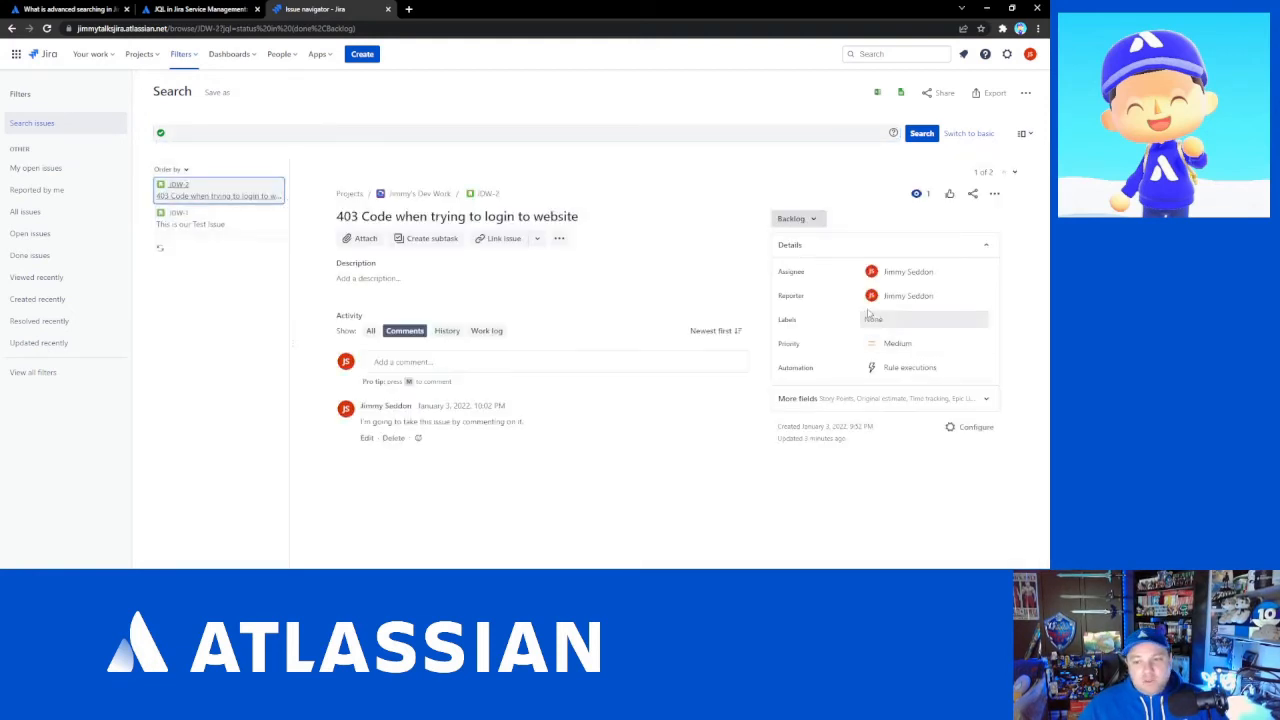
- Build and run the query labels not in (Something), completing the label from the suggestions
{"action": "left_click", "coordinate": [303, 134]}
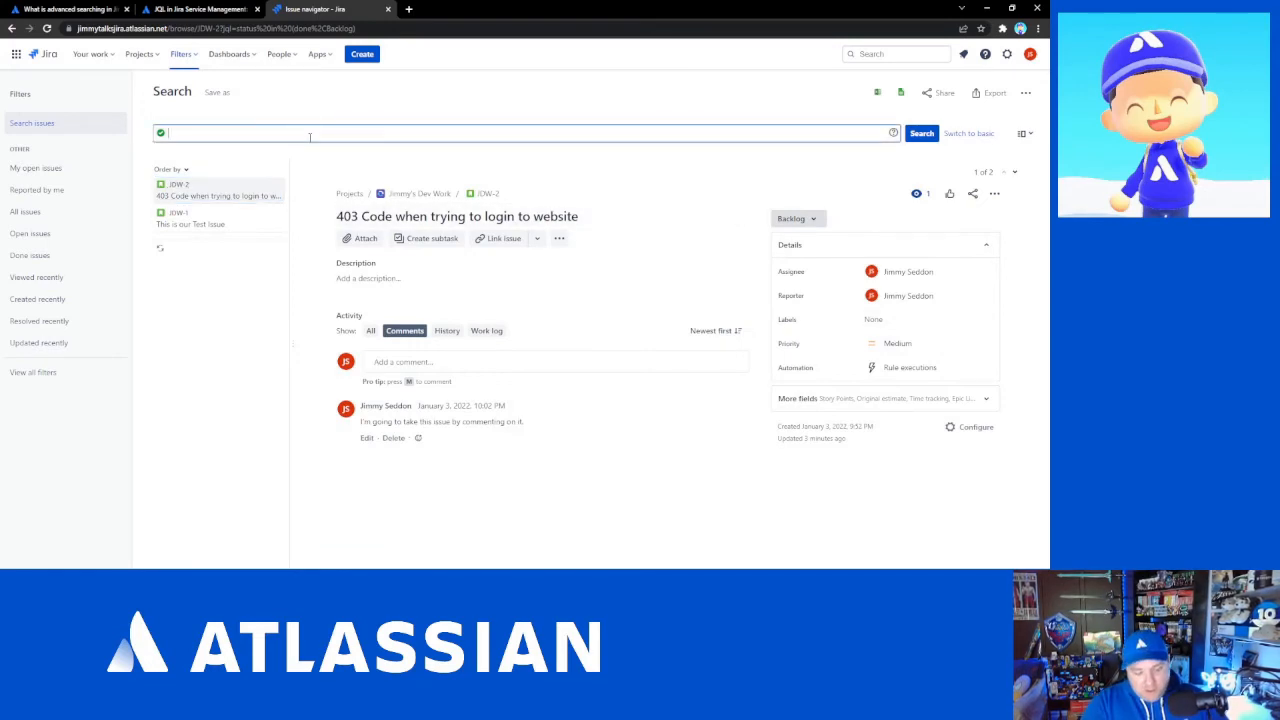
{"action": "type", "text": "l"}
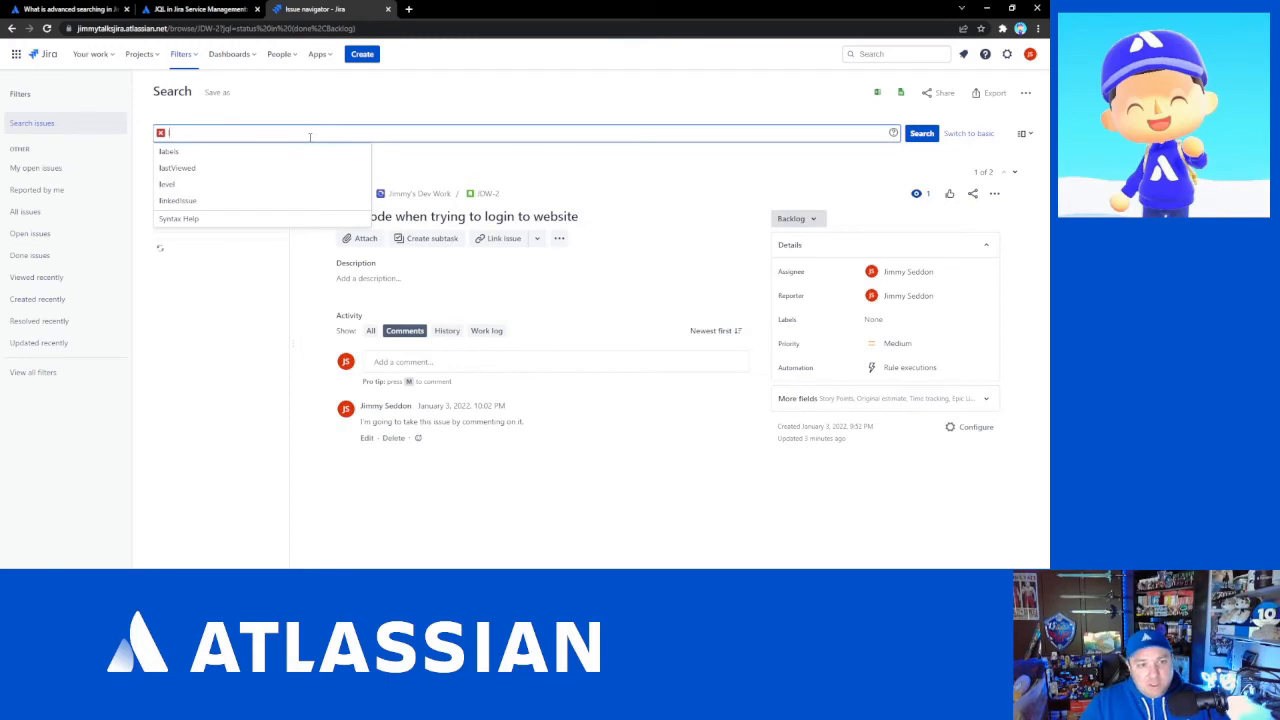
{"action": "type", "text": "abels not "}
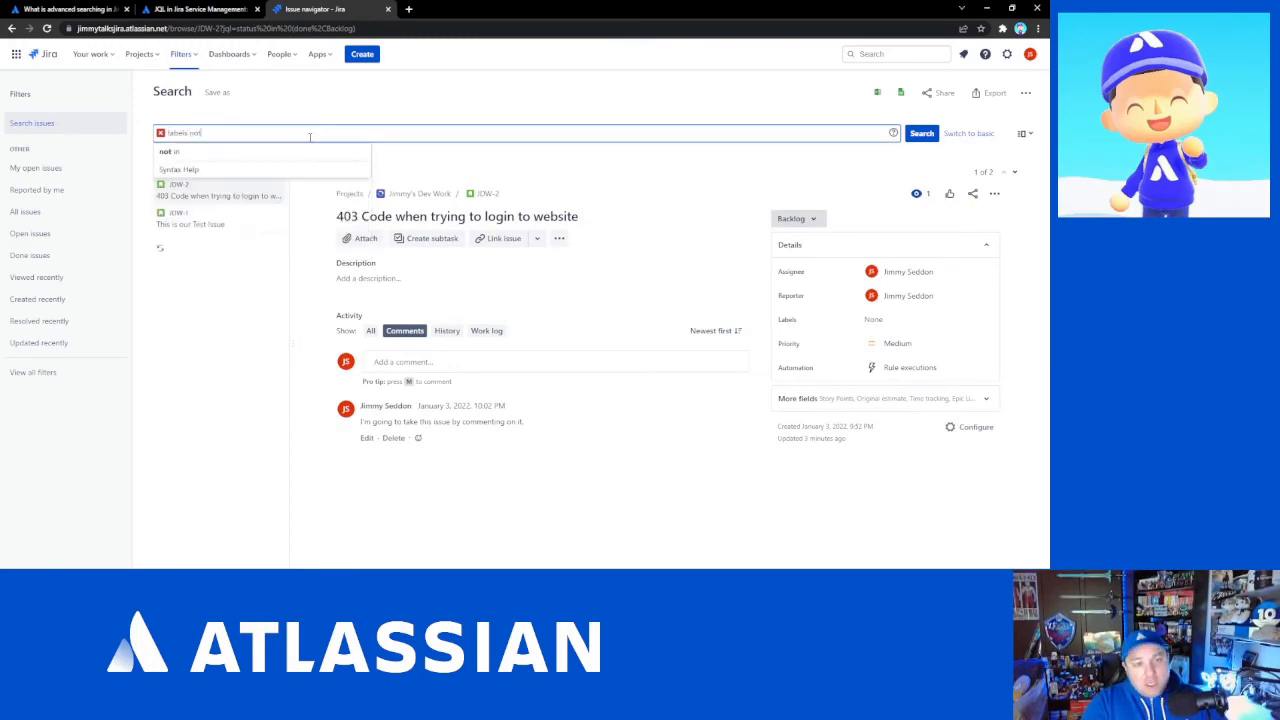
{"action": "type", "text": "in "}
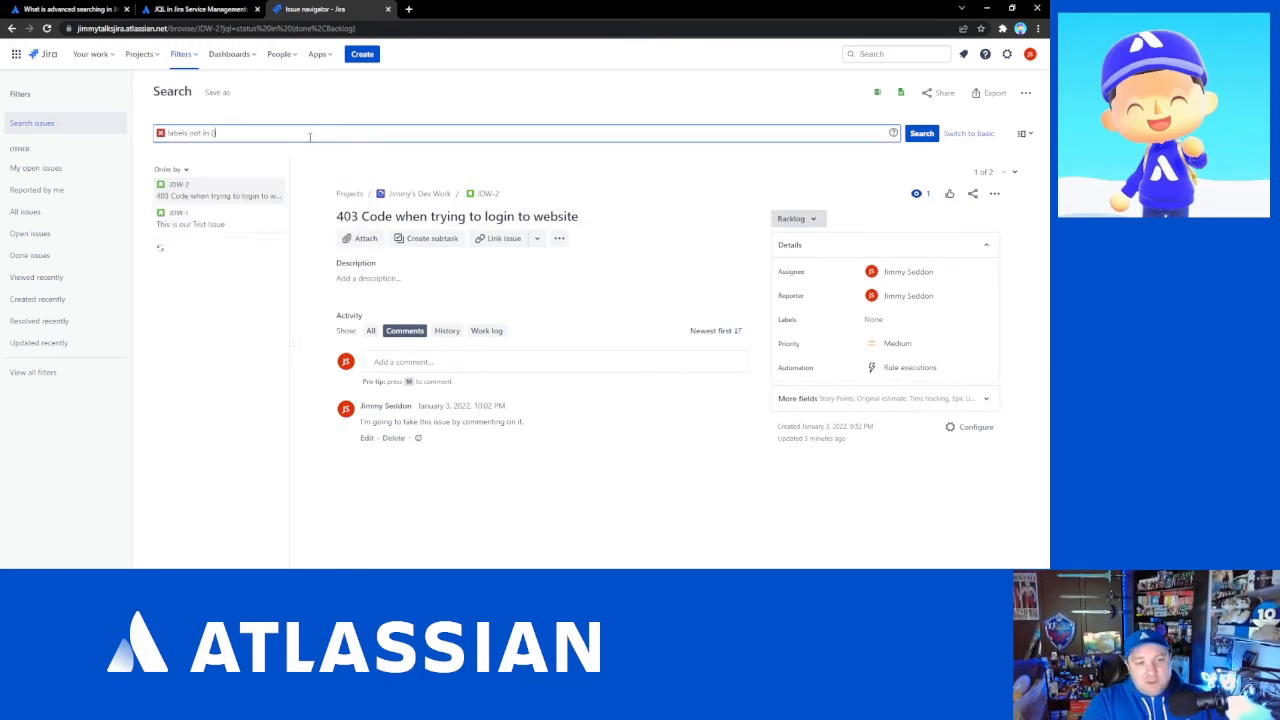
{"action": "type", "text": "(something"}
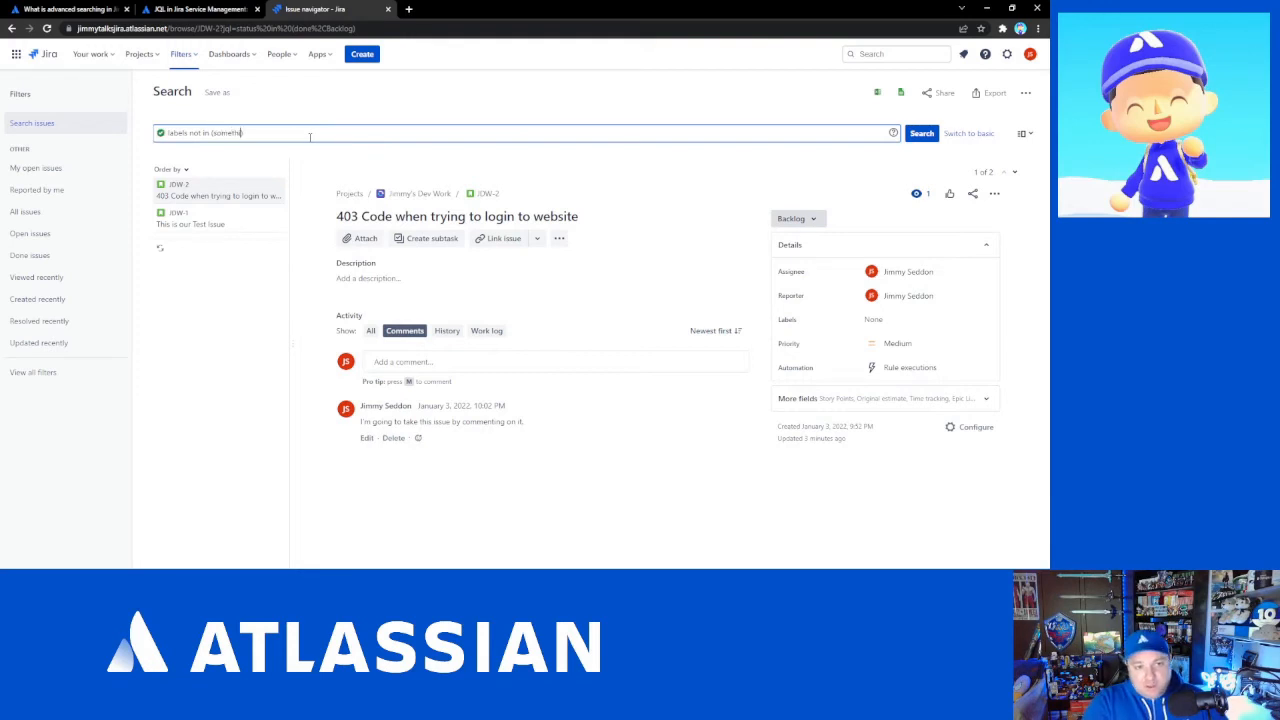
{"action": "key", "text": "Down"}
{"action": "key", "text": "Return"}
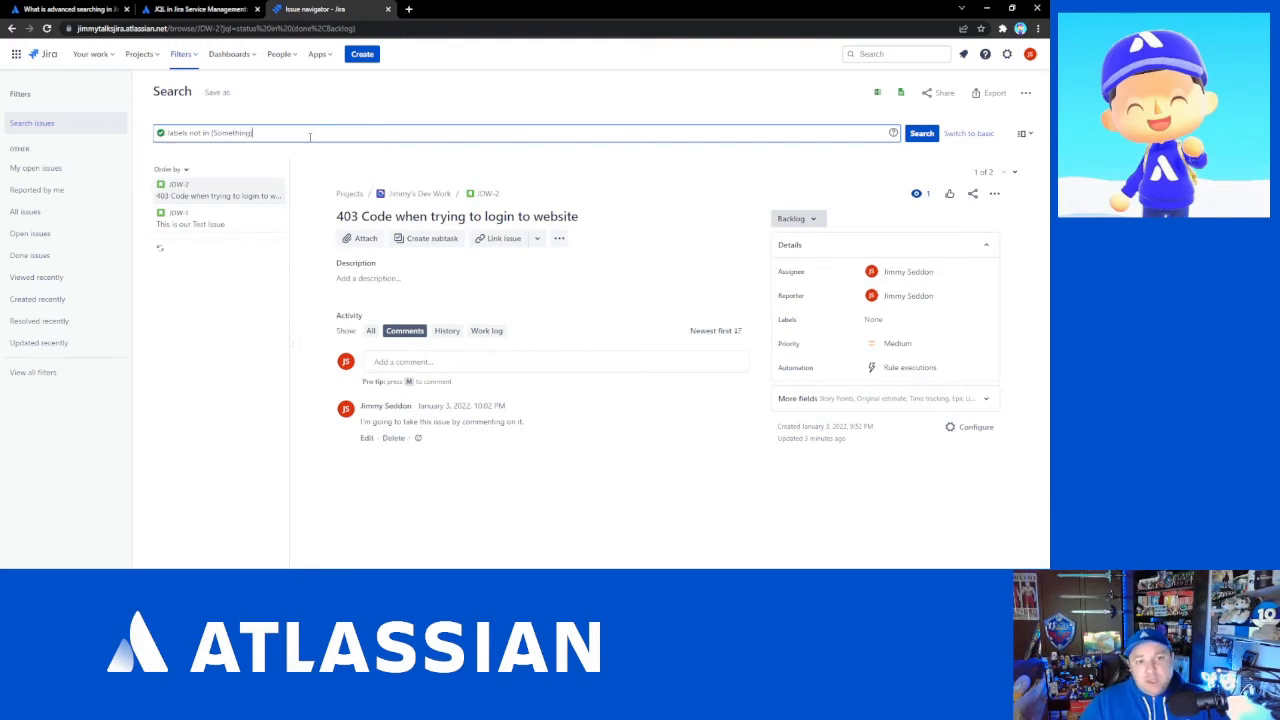
{"action": "key", "text": "Return"}
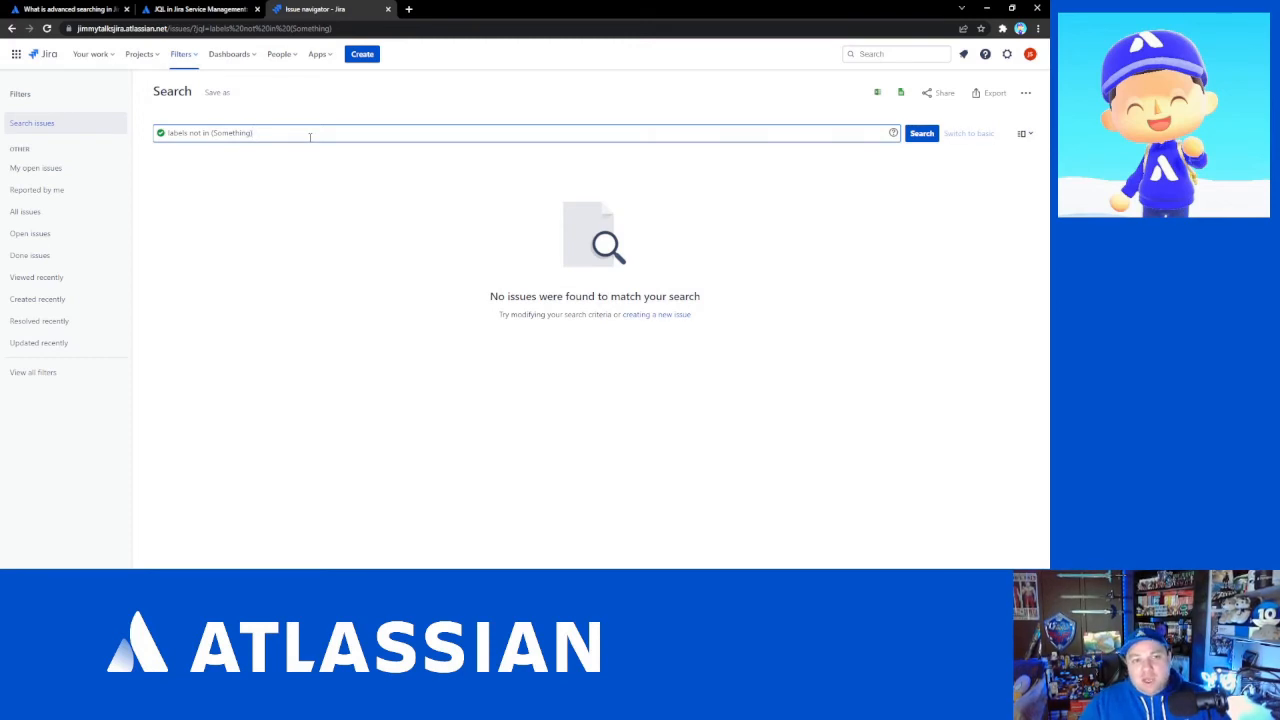
- Extend the query to labels not in (Something) or labels is EMPTY, replacing the AND joiner, and run it
{"action": "left_click", "coordinate": [310, 136]}
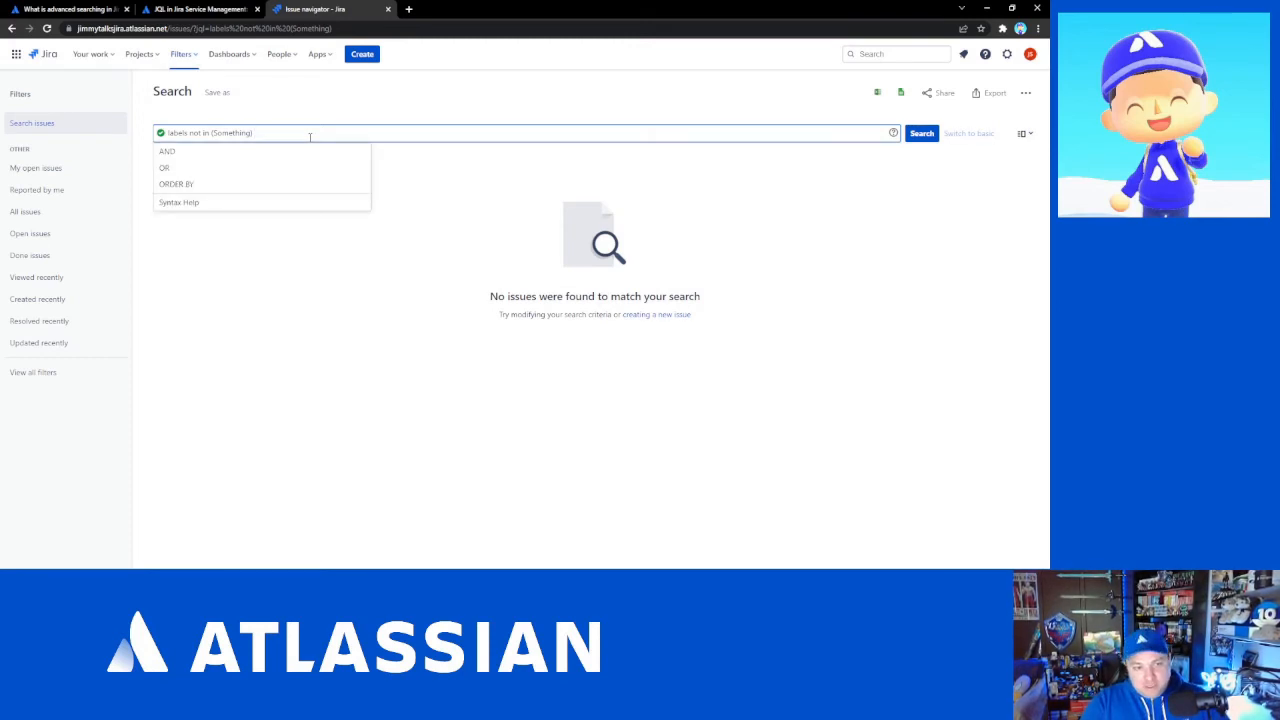
{"action": "type", "text": "AND "}
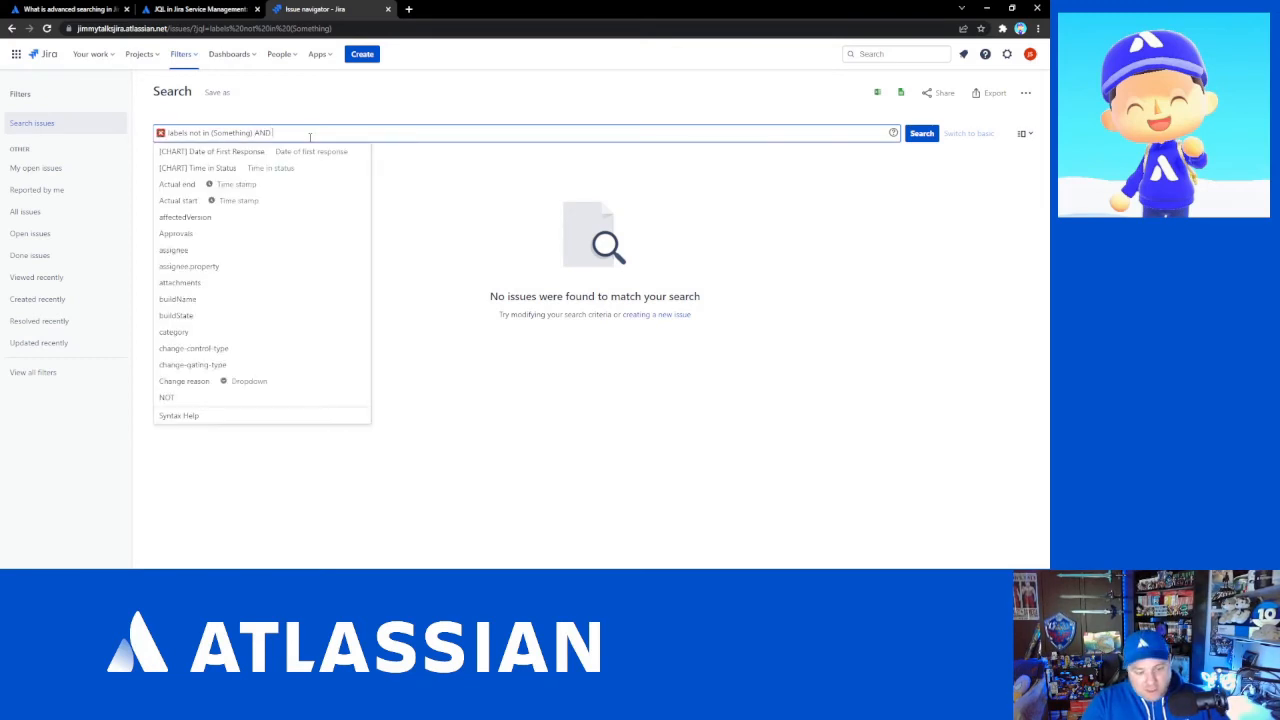
{"action": "type", "text": "labels"}
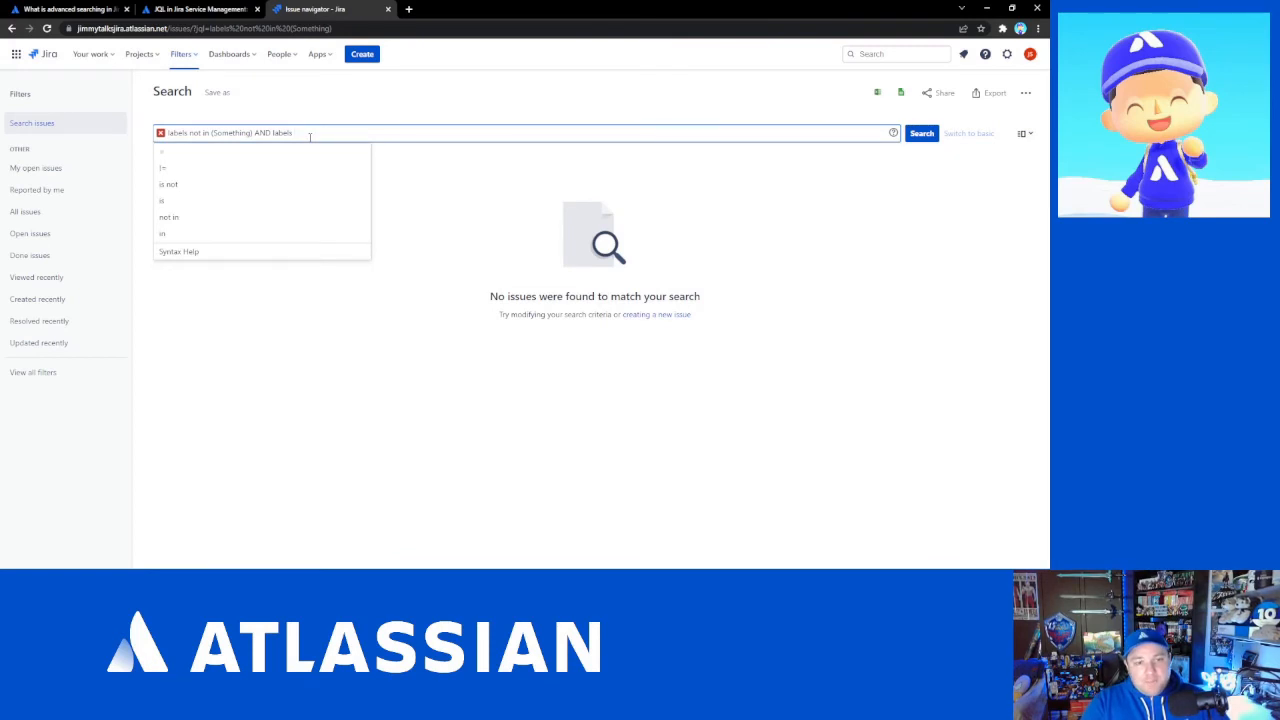
{"action": "key", "text": "Left"}
{"action": "key", "text": "Left"}
{"action": "key", "text": "Left"}
{"action": "key", "text": "Left"}
{"action": "key", "text": "Left"}
{"action": "key", "text": "Left"}
{"action": "key", "text": "Left"}
{"action": "key", "text": "Left"}
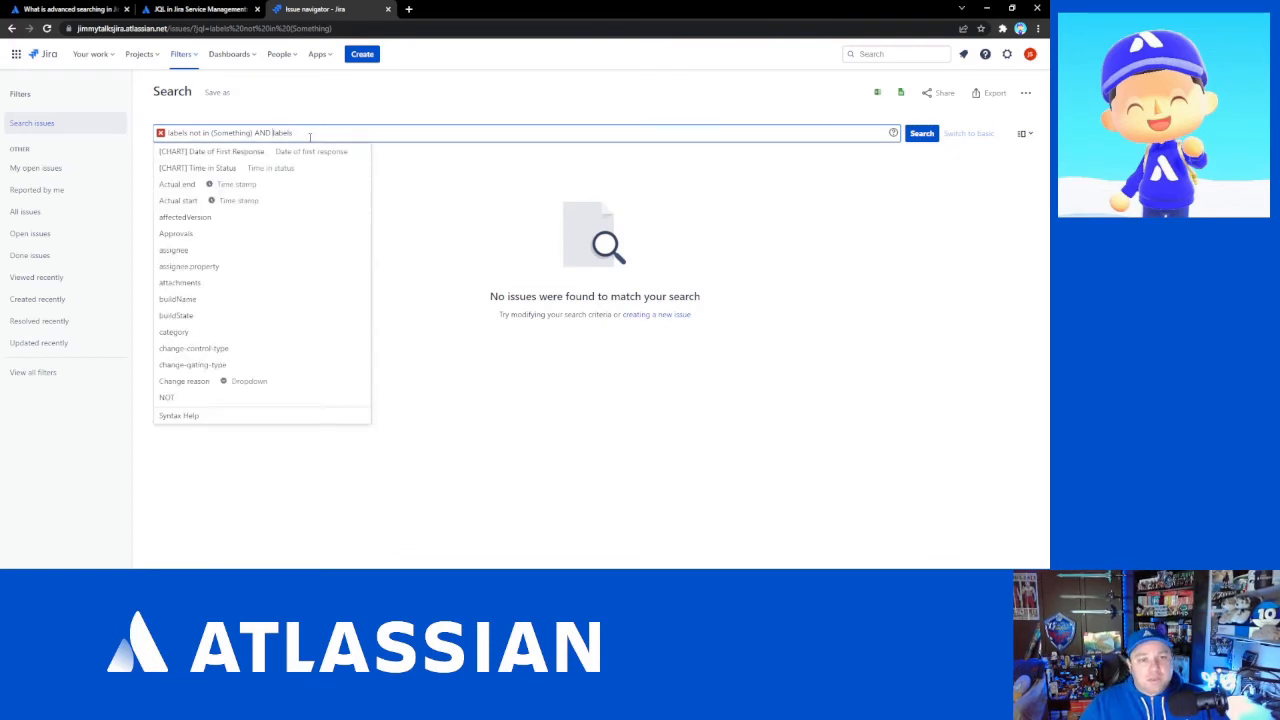
{"action": "key", "text": "shift+Left"}
{"action": "key", "text": "shift+Left"}
{"action": "key", "text": "shift+Left"}
{"action": "key", "text": "BackSpace"}
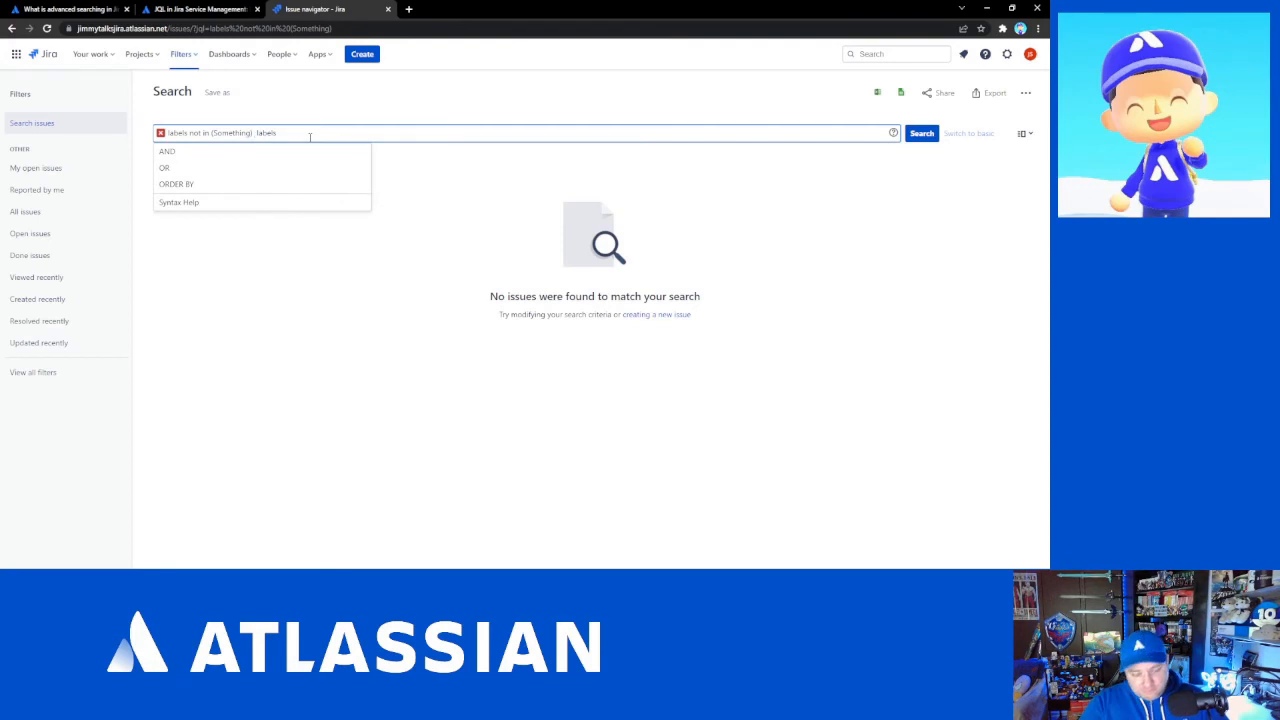
{"action": "type", "text": "or labels "}
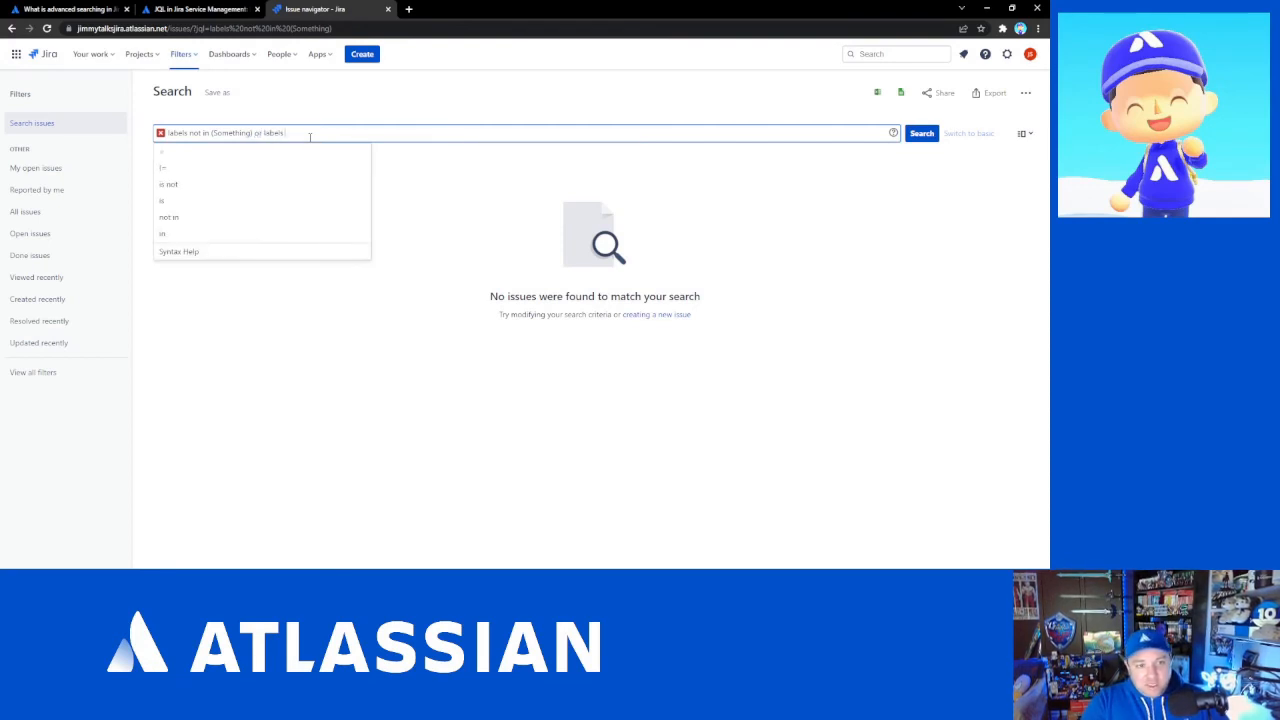
{"action": "type", "text": "is EMPTY"}
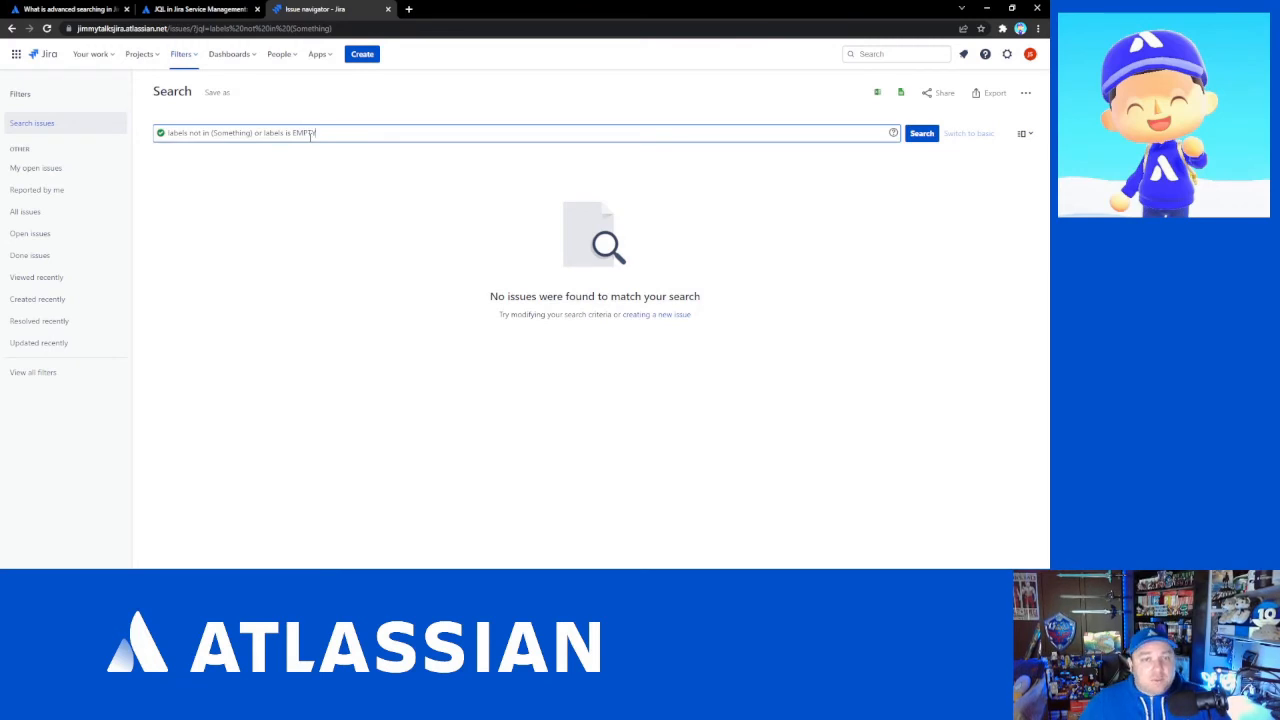
{"action": "key", "text": "Return"}
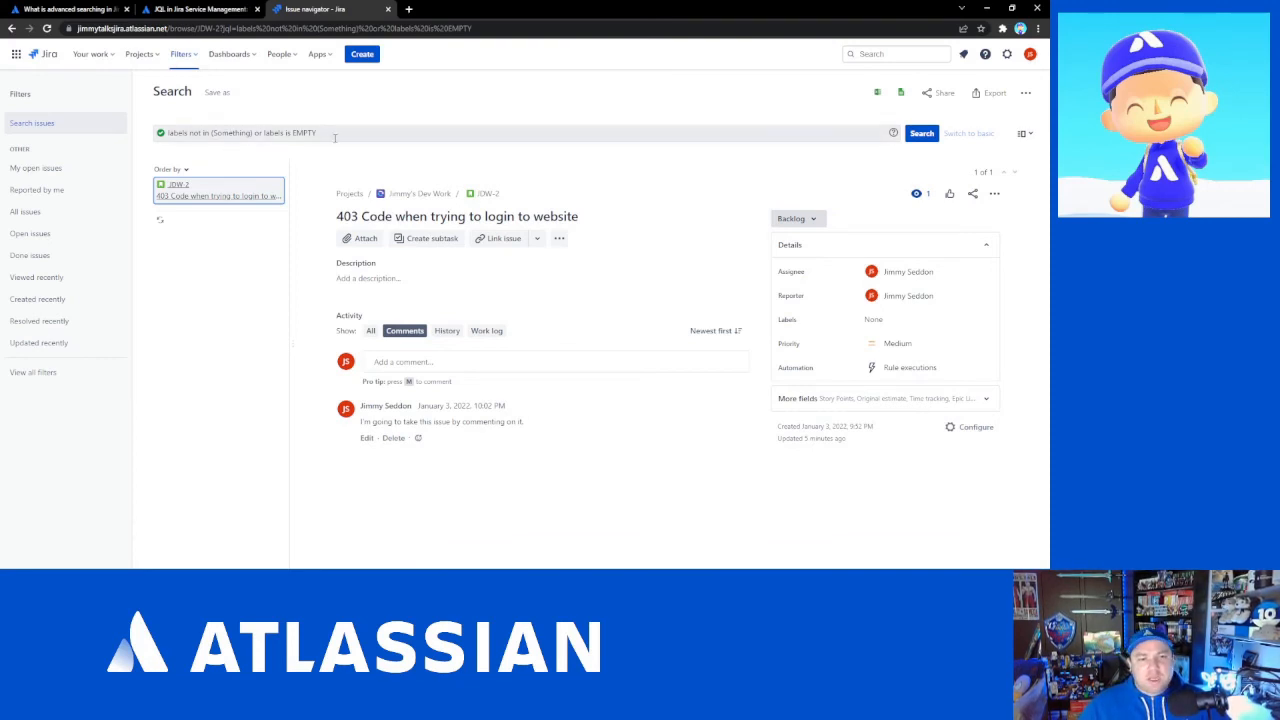
- Replace the query with status was Backlog, picking the field and value from the suggestions, and run it
{"action": "left_click_drag", "start_coordinate": [335, 138], "coordinate": [155, 130]}
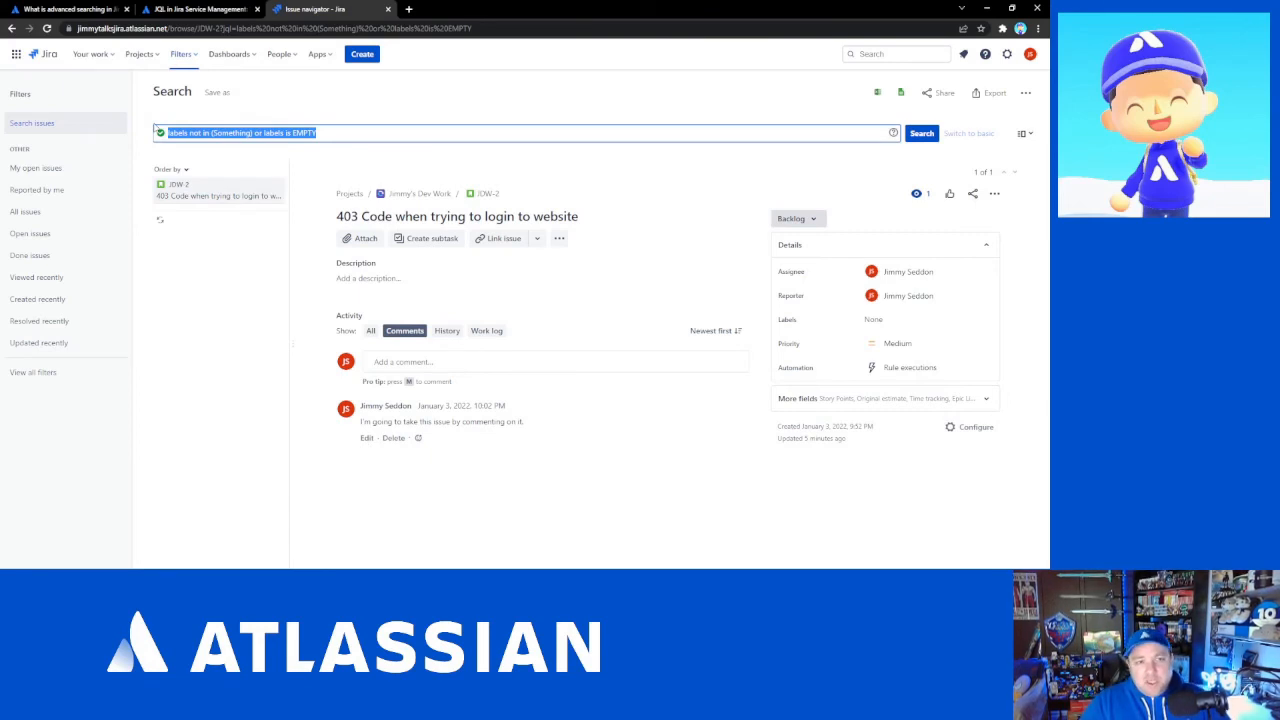
{"action": "key", "text": "BackSpace"}
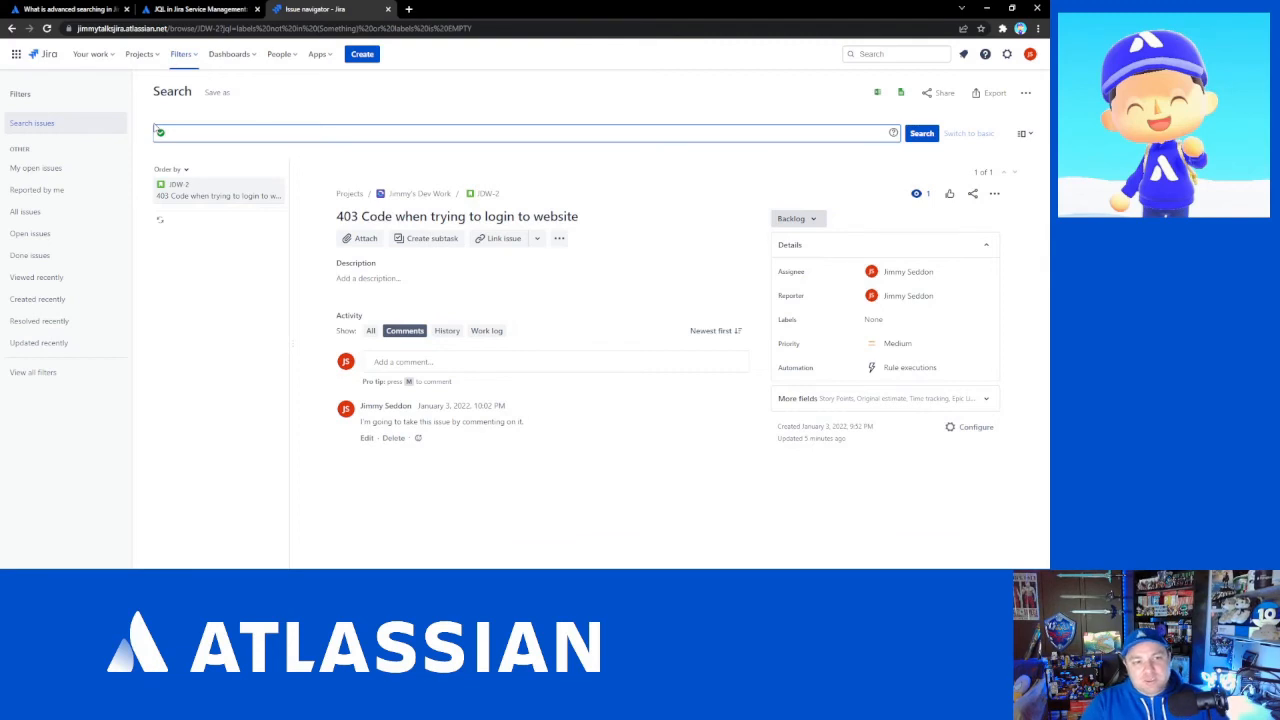
{"action": "type", "text": "stat"}
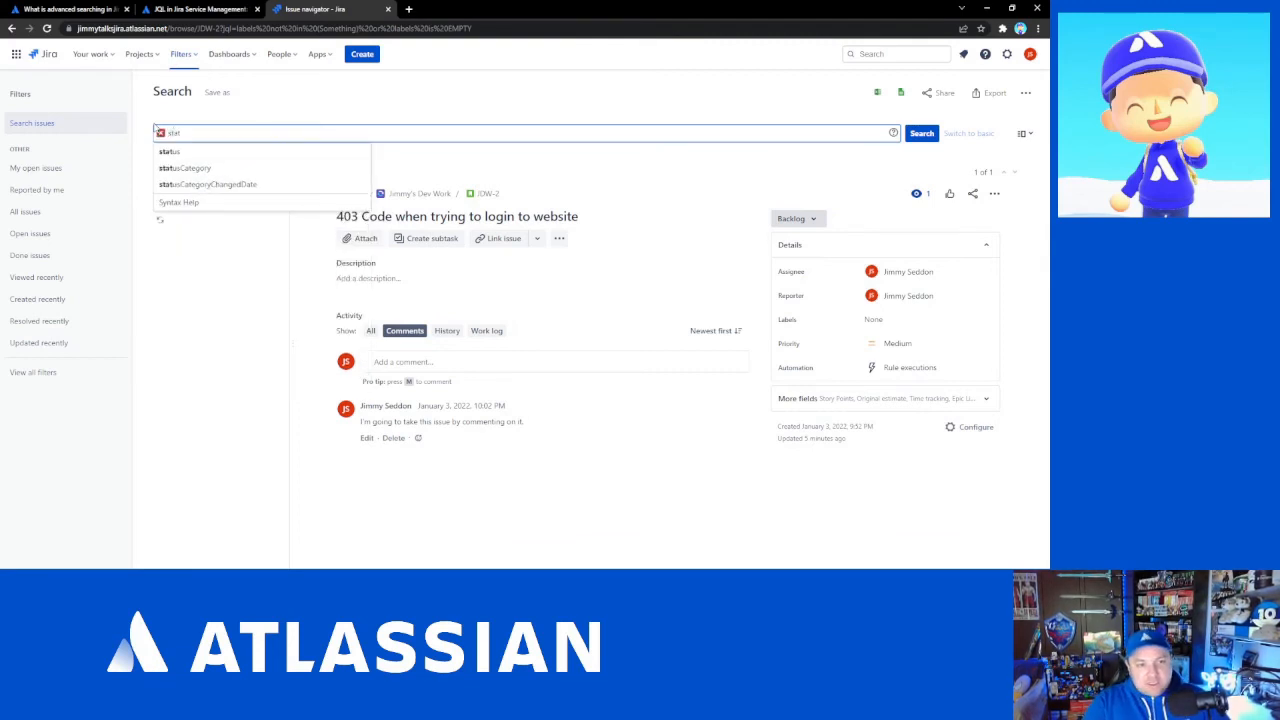
{"action": "key", "text": "Down"}
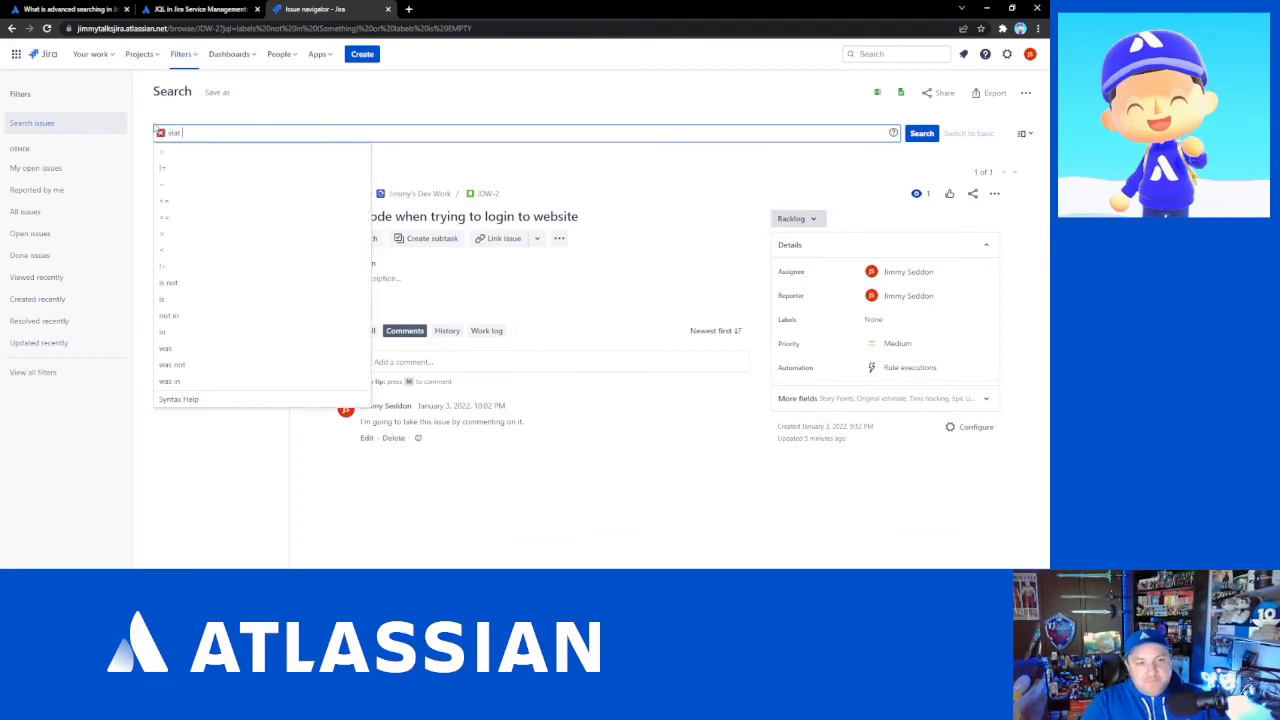
{"action": "key", "text": "BackSpace"}
{"action": "key", "text": "Down"}
{"action": "key", "text": "Return"}
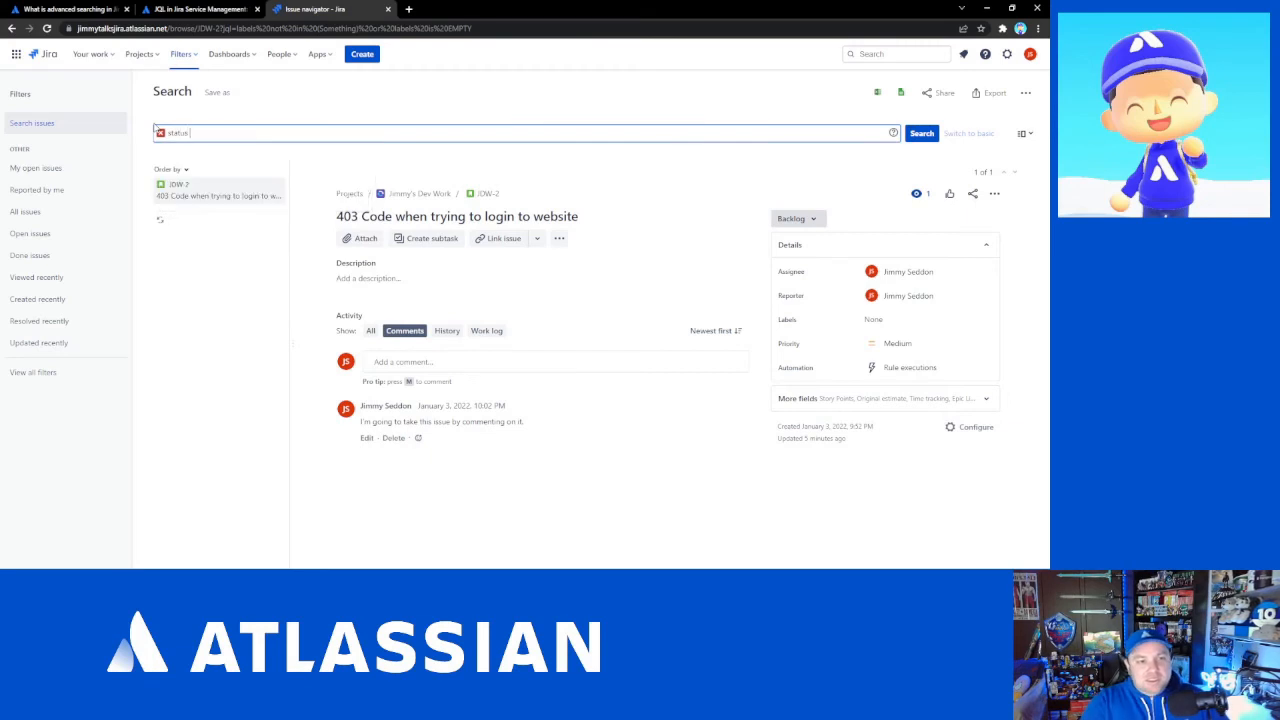
{"action": "type", "text": "was"}
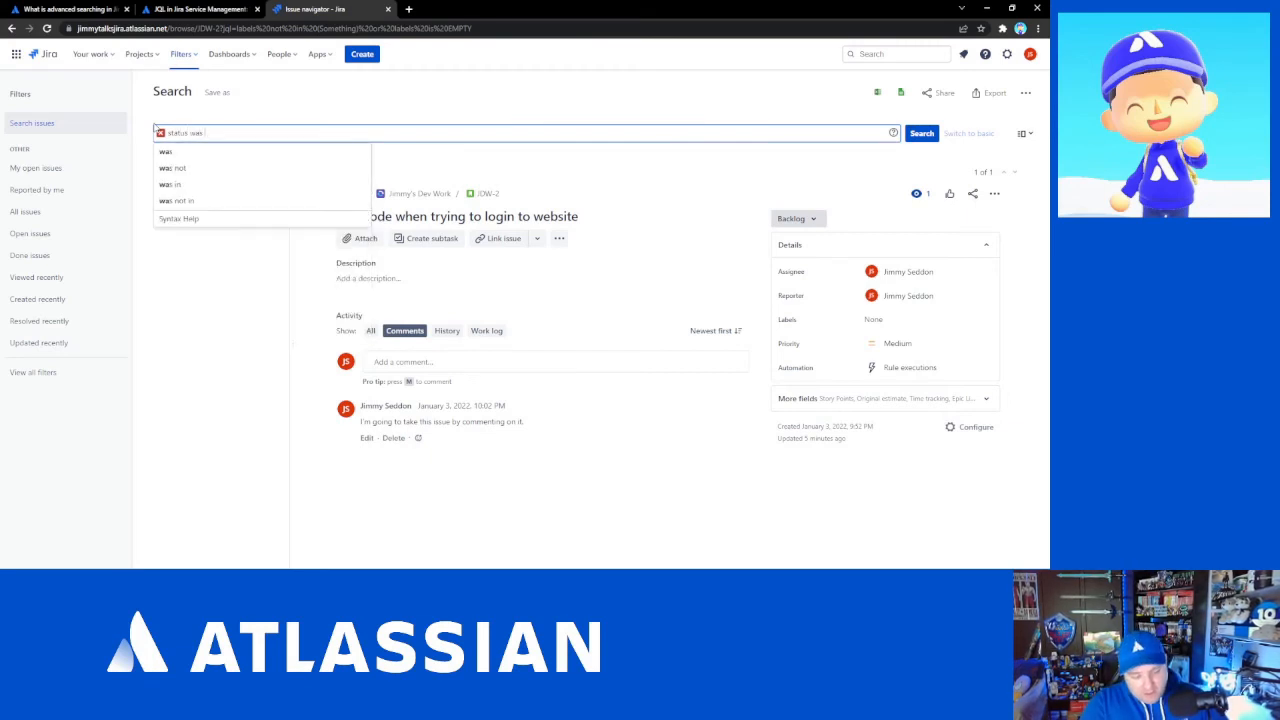
{"action": "type", "text": " back"}
{"action": "key", "text": "Down"}
{"action": "key", "text": "Return"}
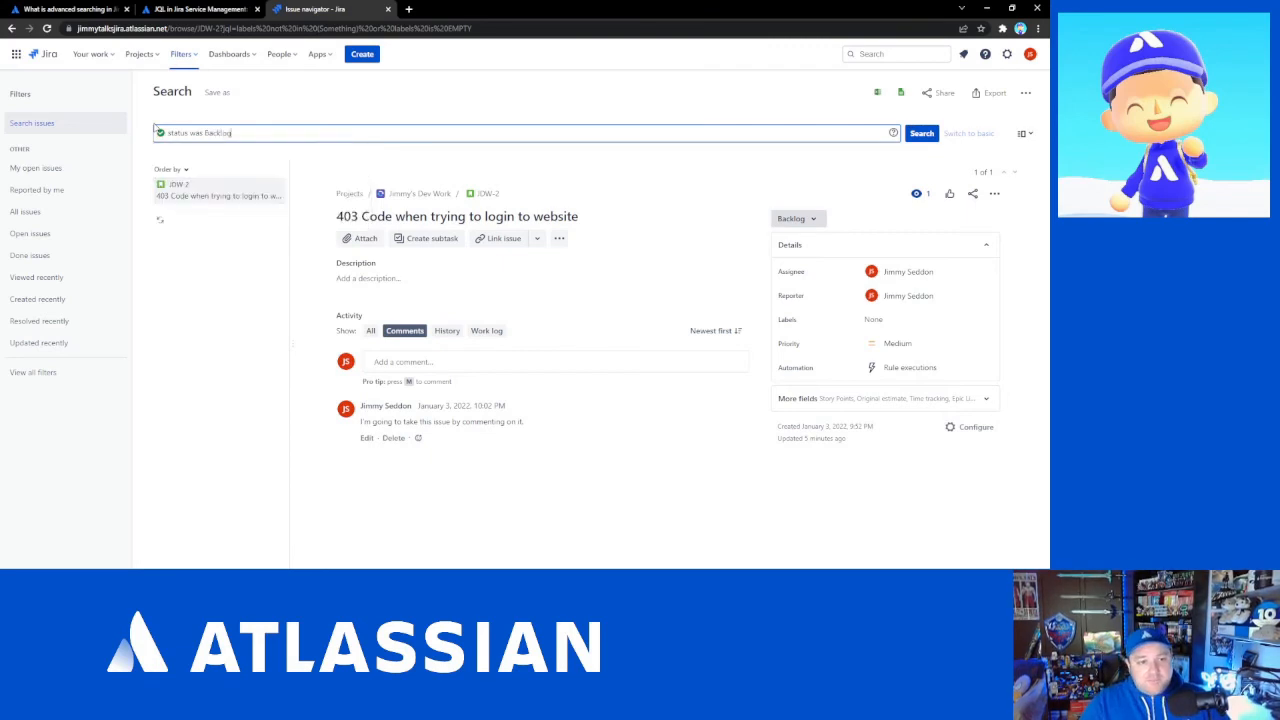
{"action": "key", "text": "Return"}
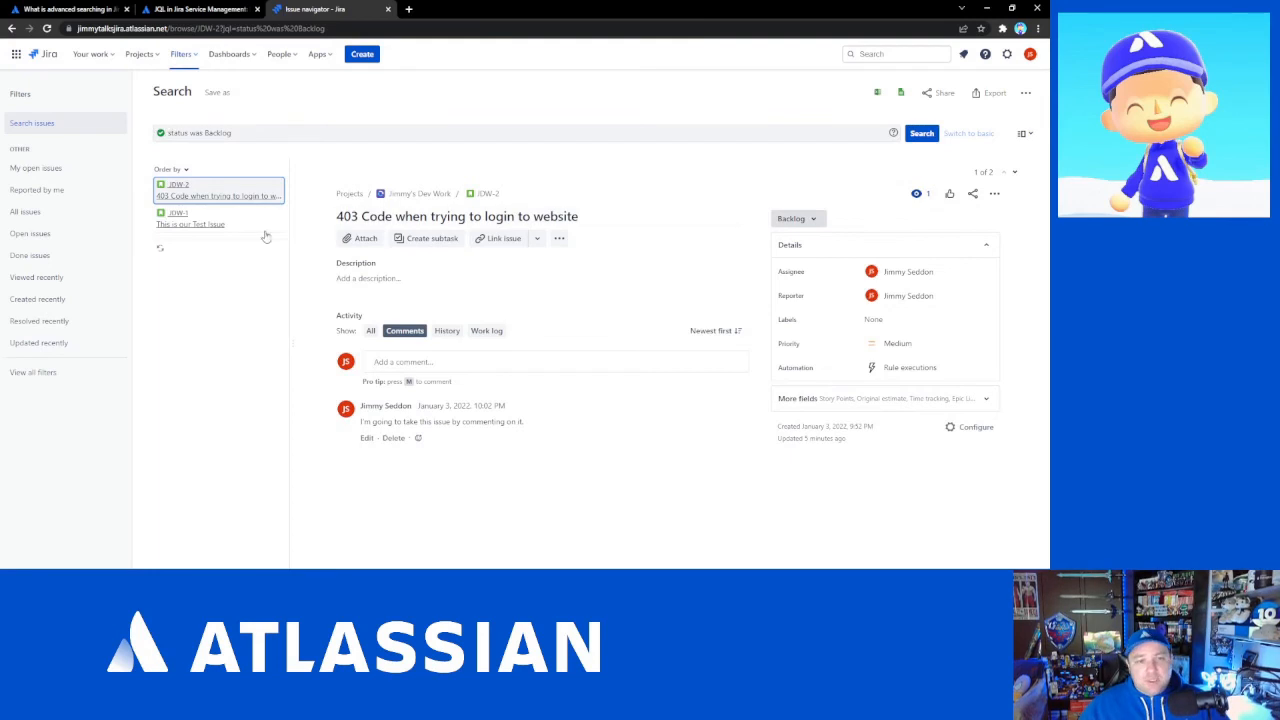
{"action": "left_click", "coordinate": [244, 136]}
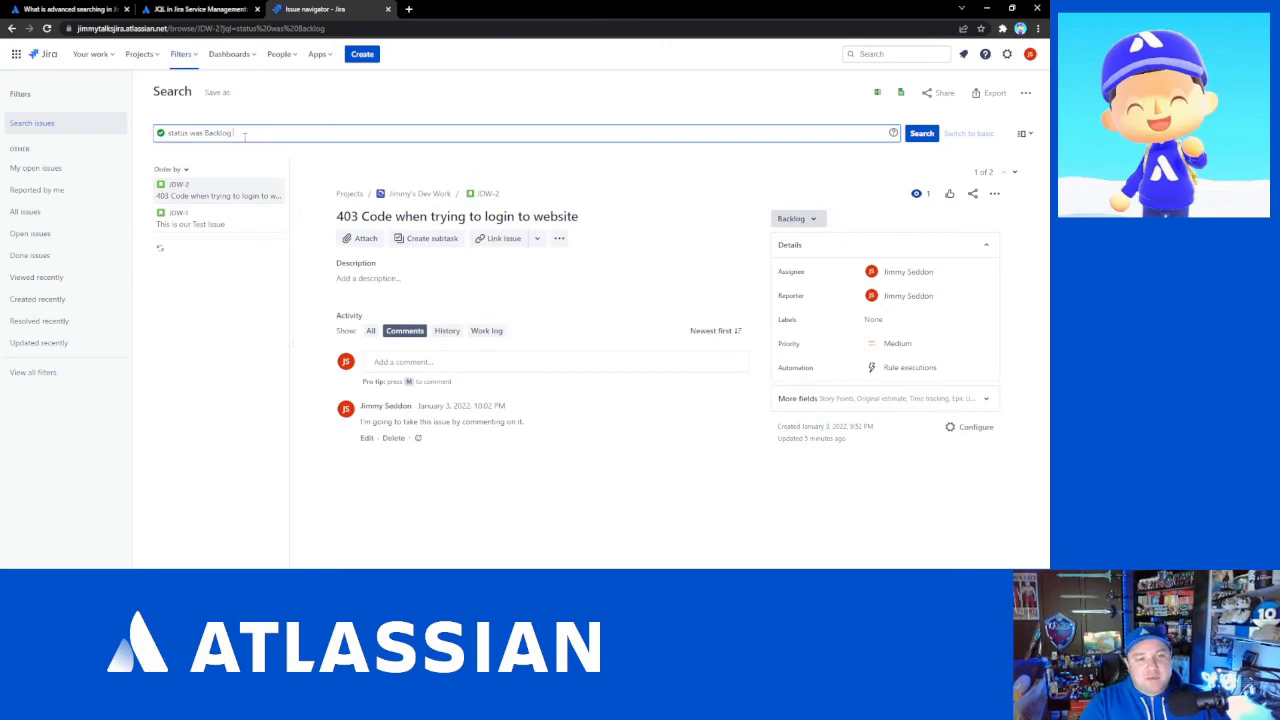
- Extend the query to status was Backlog BEFORE startOfMonth(), picking the operator and function from the suggestions, and run it
{"action": "key", "text": "Down"}
{"action": "key", "text": "Down"}
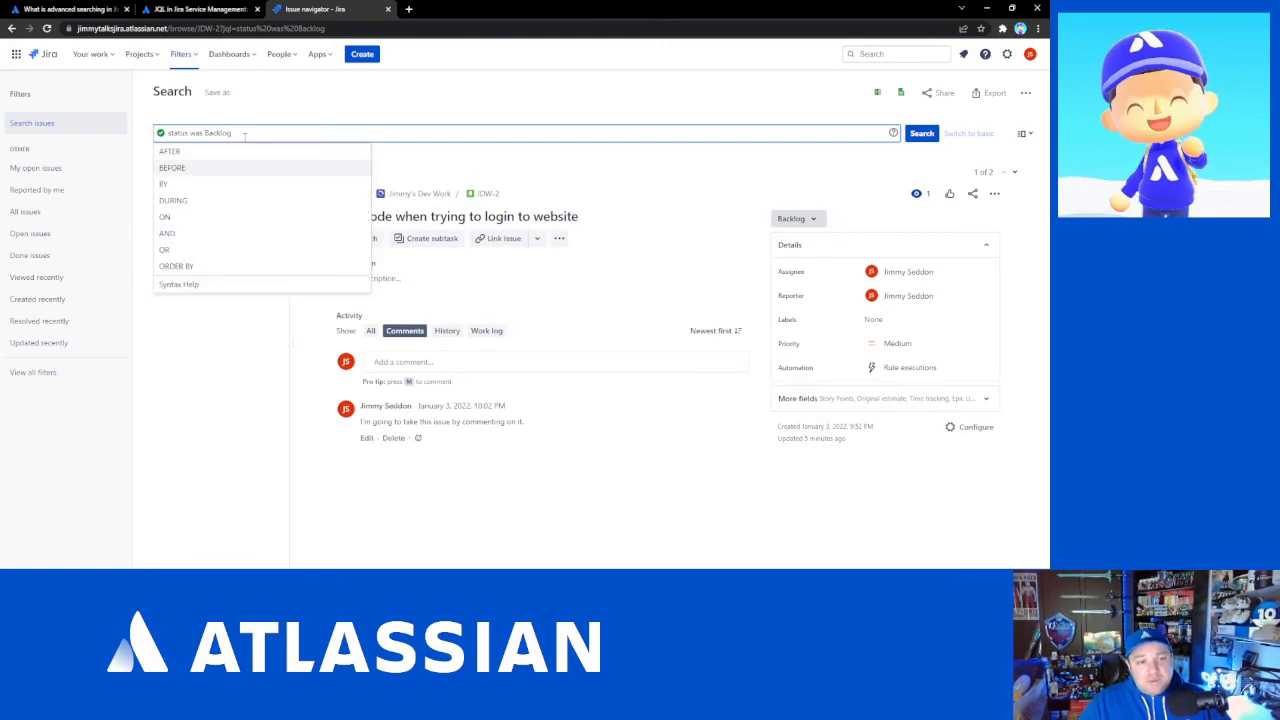
{"action": "key", "text": "Return"}
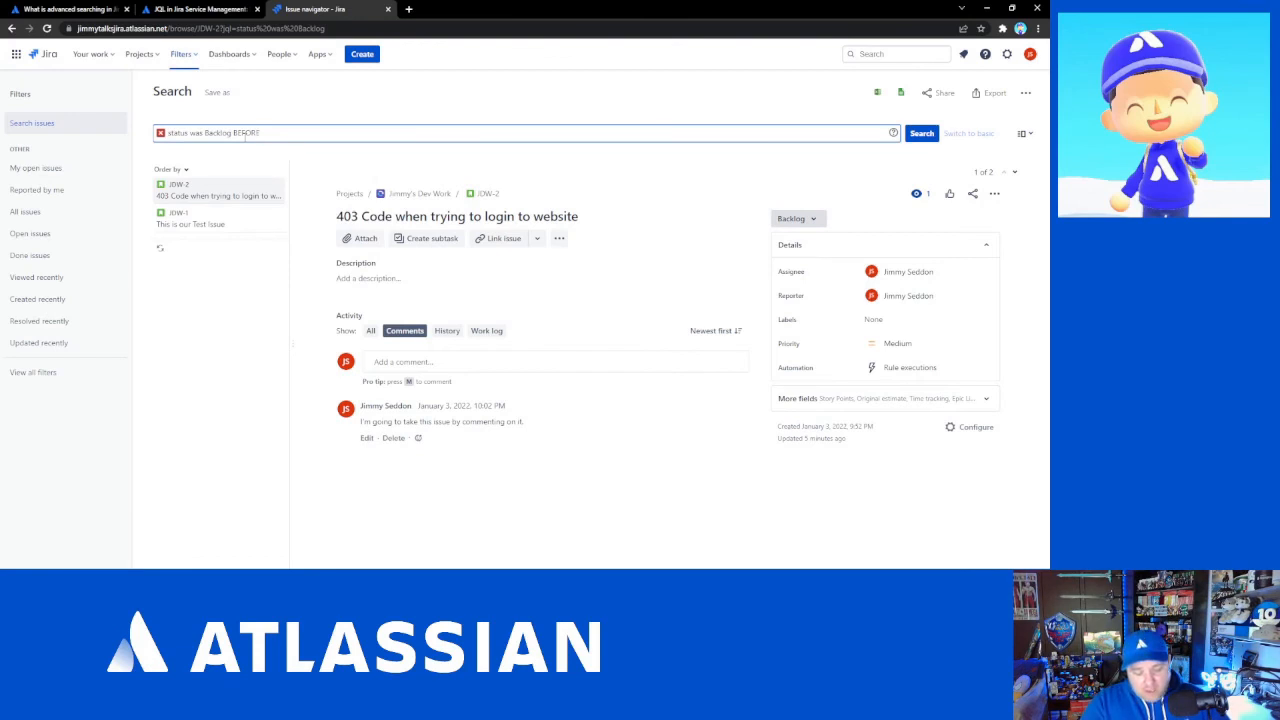
{"action": "key", "text": "Down"}
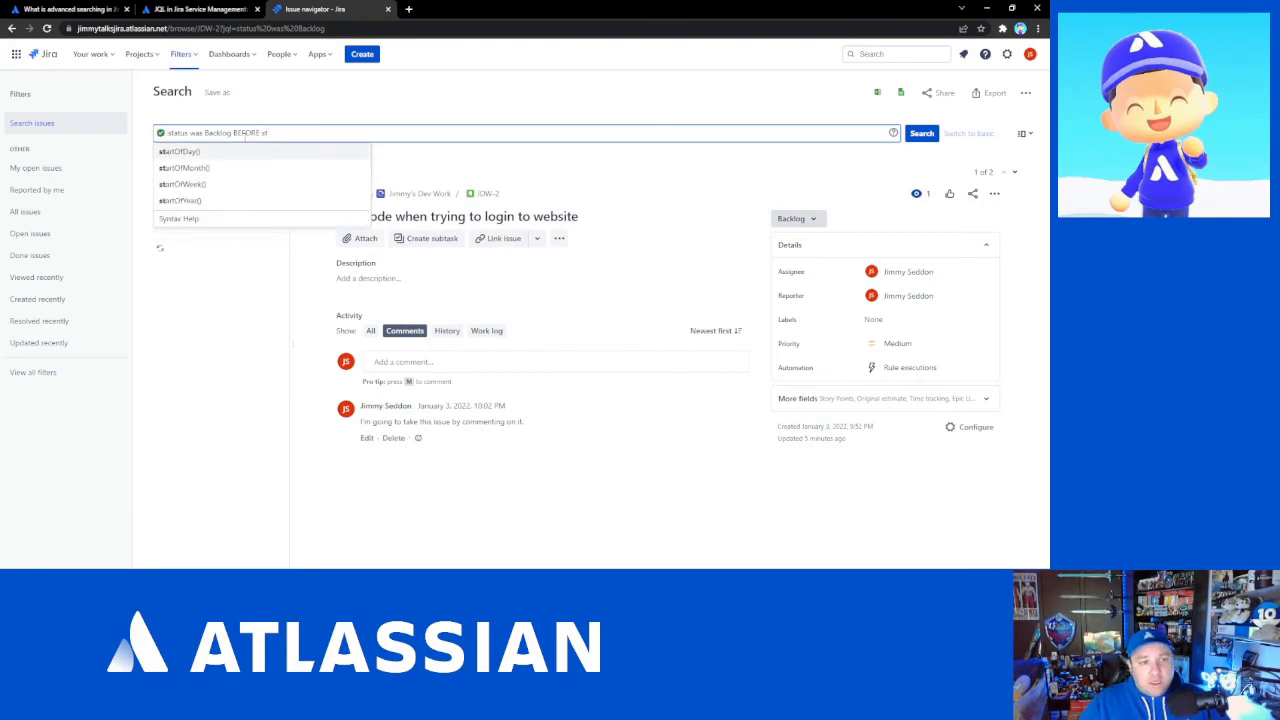
{"action": "key", "text": "Down"}
{"action": "key", "text": "Return"}
{"action": "key", "text": "Return"}
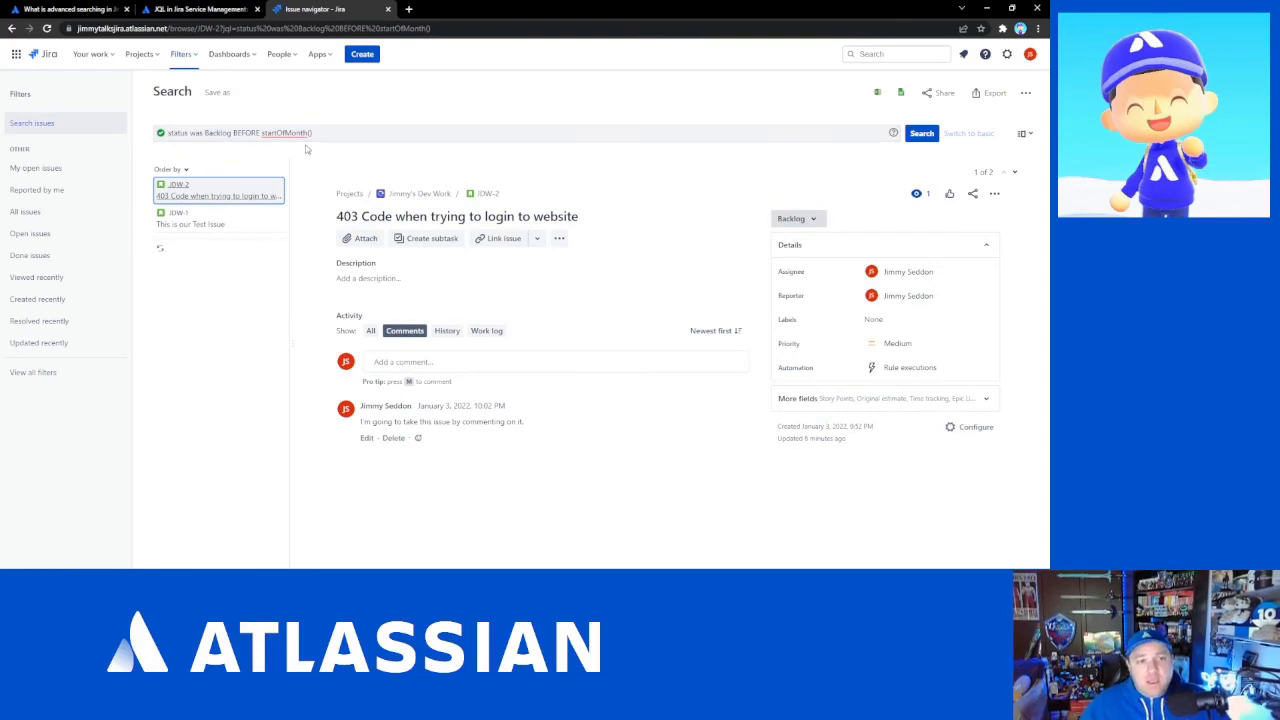
- Replace the condition after status with changed FROM Backlog, choosing each keyword and value from the suggestions
{"action": "left_click_drag", "start_coordinate": [313, 133], "coordinate": [189, 133]}
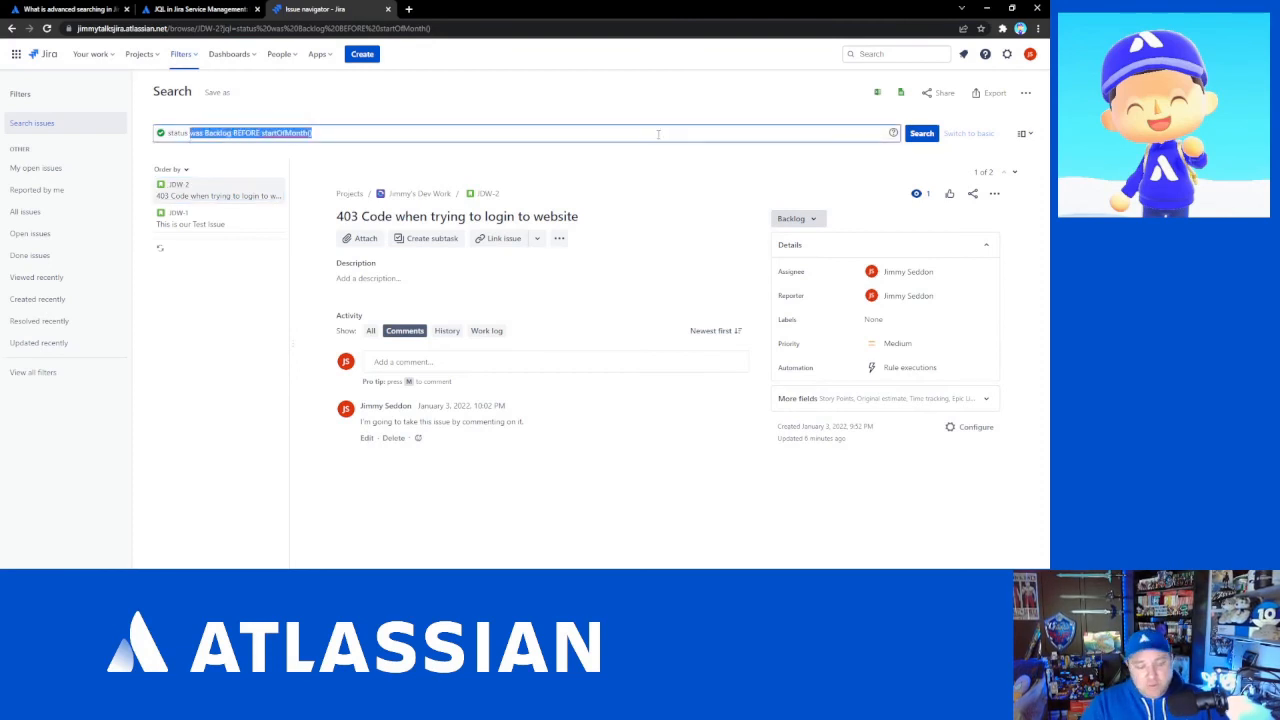
{"action": "key", "text": "BackSpace"}
{"action": "type", "text": "cha"}
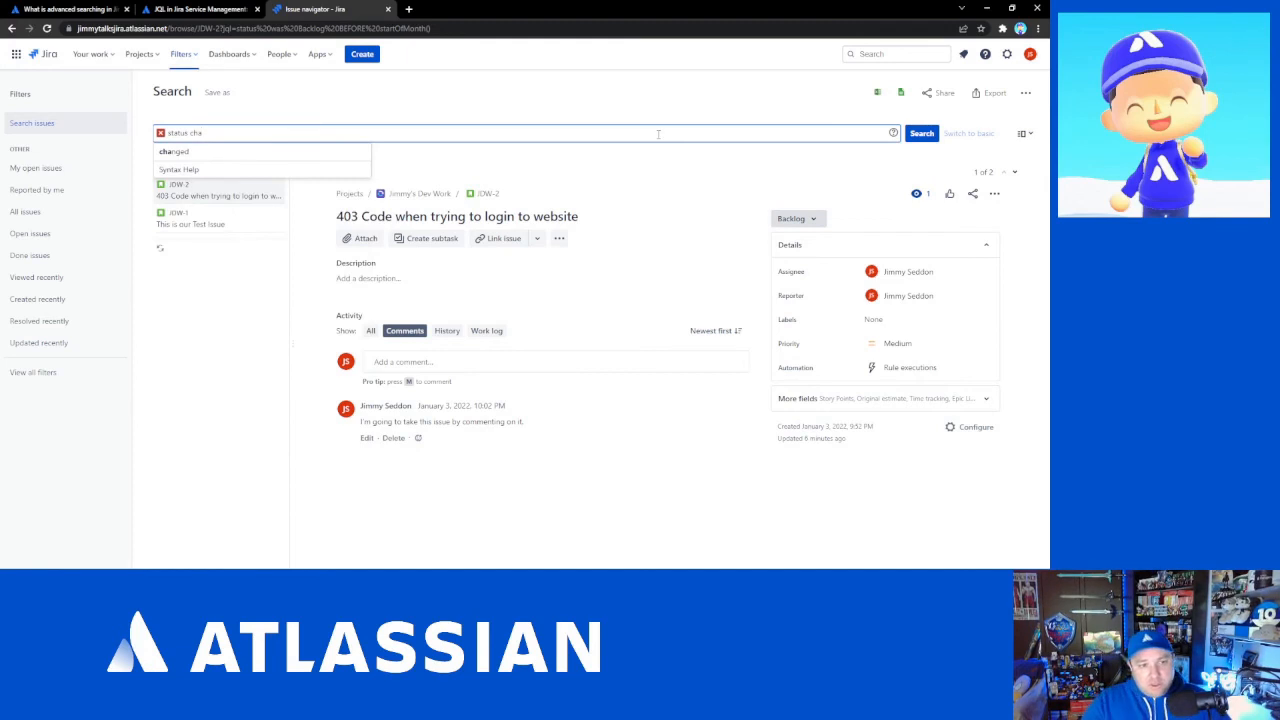
{"action": "key", "text": "Down"}
{"action": "key", "text": "Return"}
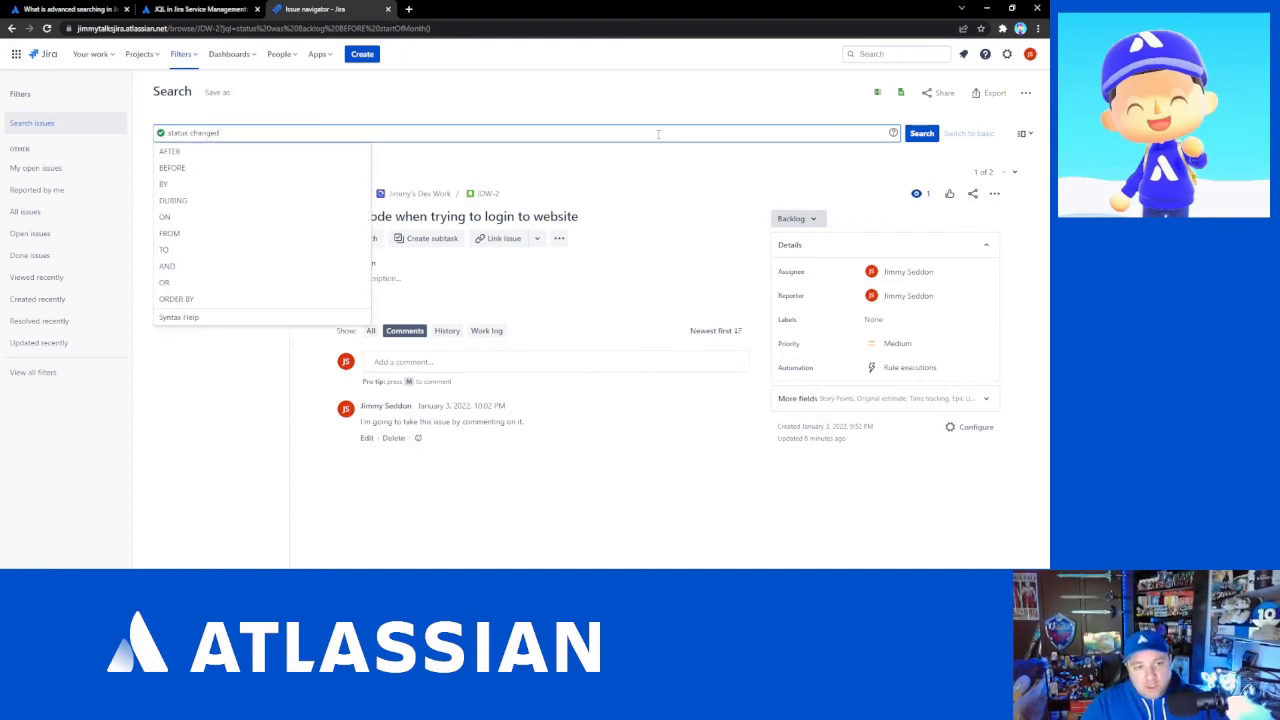
{"action": "key", "text": "Down"}
{"action": "key", "text": "Down"}
{"action": "key", "text": "Down"}
{"action": "key", "text": "Down"}
{"action": "key", "text": "Down"}
{"action": "key", "text": "Down"}
{"action": "key", "text": "Return"}
{"action": "type", "text": "back"}
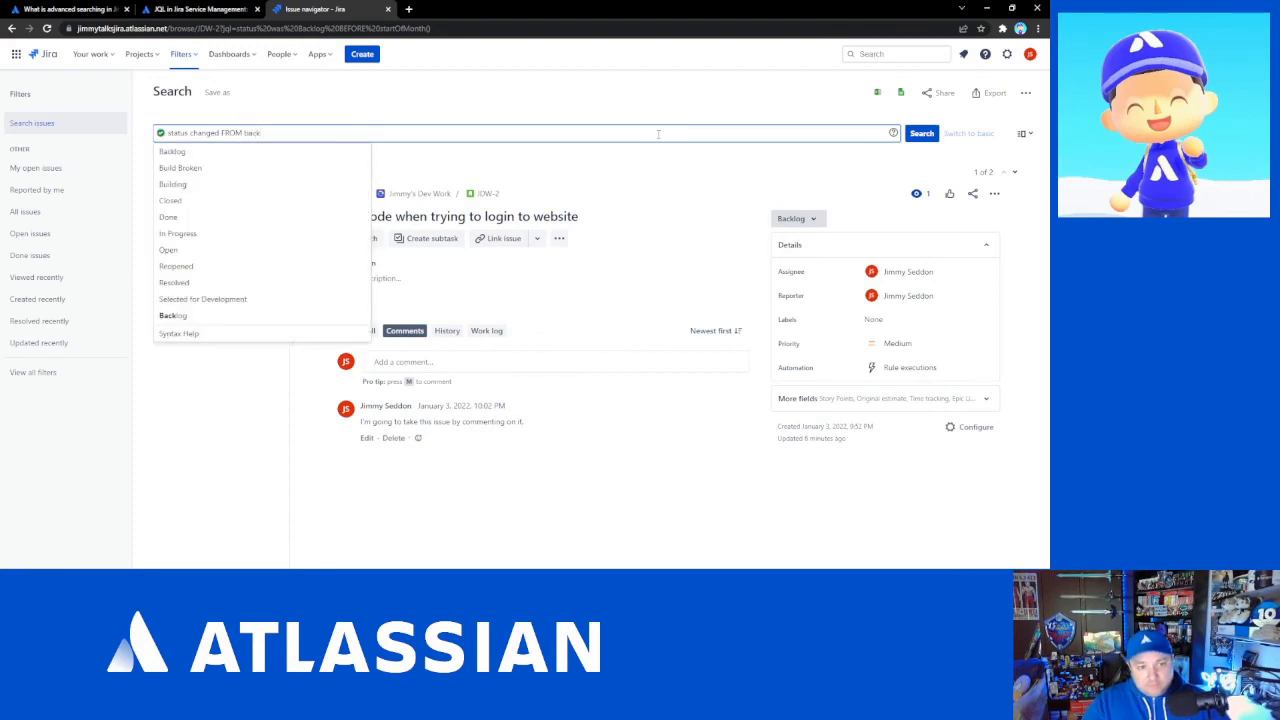
{"action": "key", "text": "Return"}
- Add TO "In Progress" to the query, picking the status from the suggestions and deleting the leftover typed text
{"action": "type", "text": "t"}
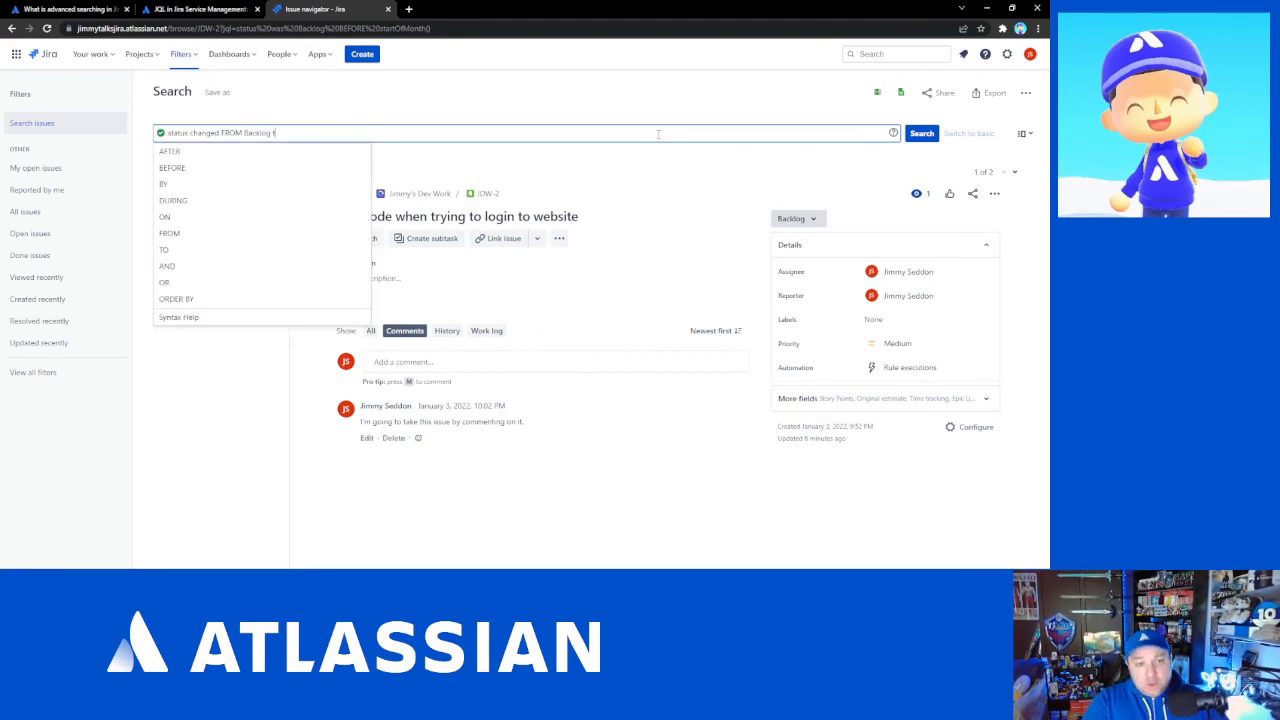
{"action": "type", "text": "o"}
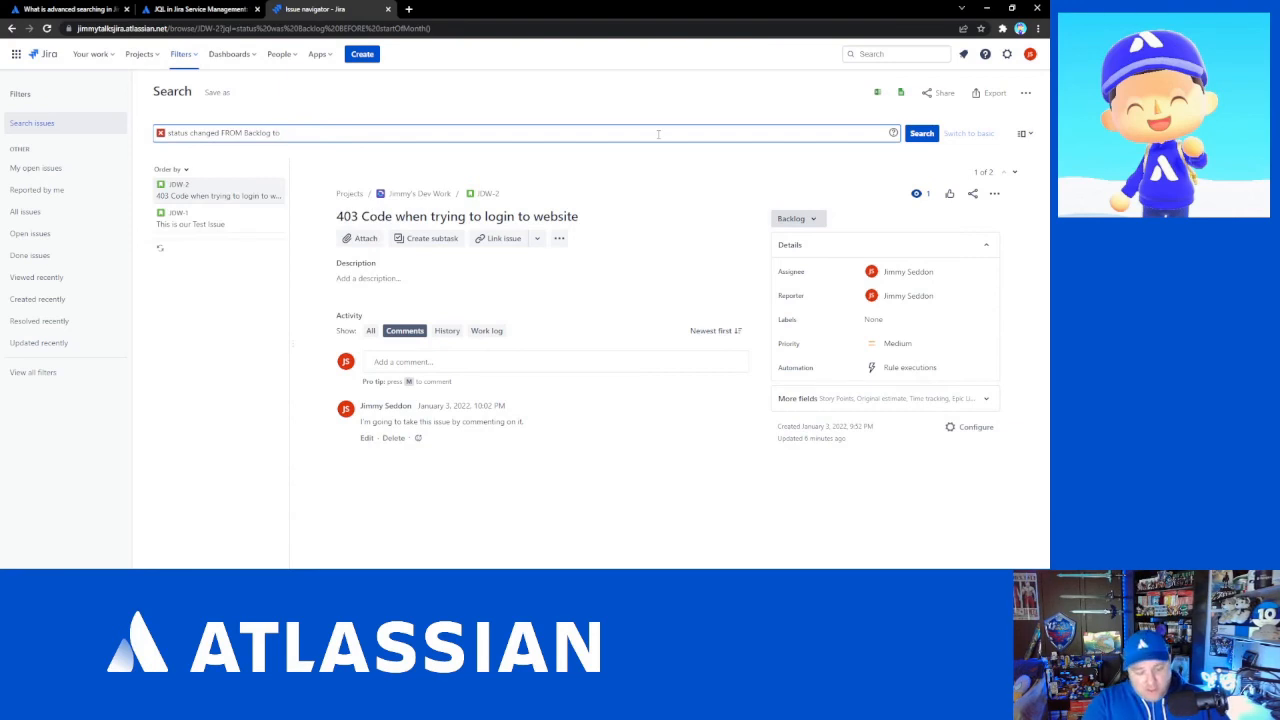
{"action": "type", "text": " In"}
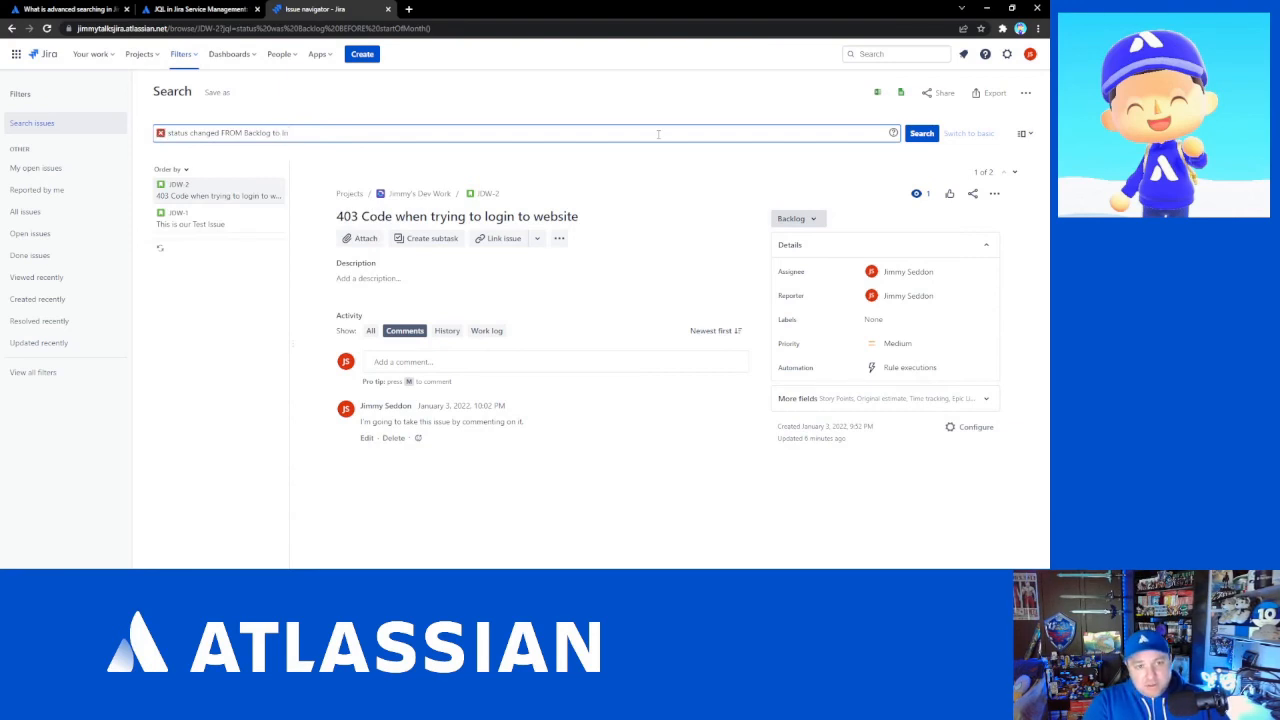
{"action": "type", "text": " pro"}
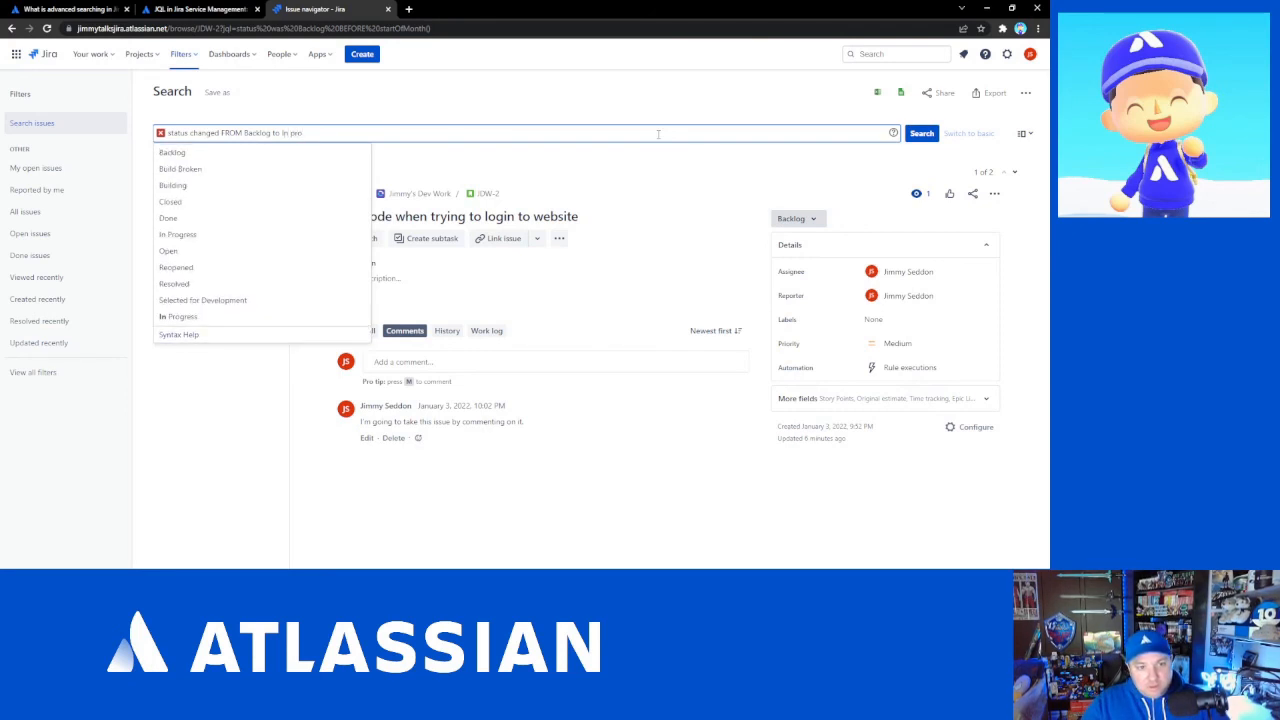
{"action": "key", "text": "Down"}
{"action": "key", "text": "Down"}
{"action": "key", "text": "Down"}
{"action": "key", "text": "Return"}
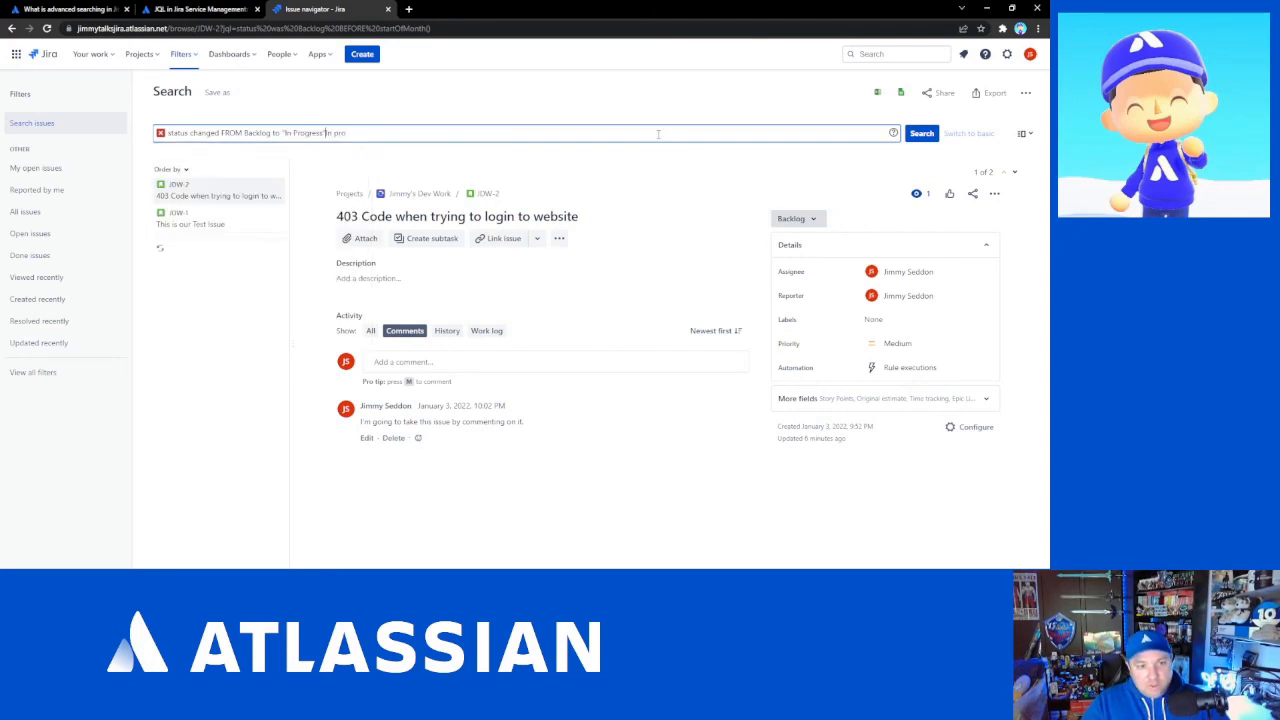
{"action": "key", "text": "shift+Left"}
{"action": "key", "text": "shift+Left"}
{"action": "key", "text": "shift+Left"}
{"action": "key", "text": "shift+Left"}
{"action": "key", "text": "shift+Left"}
{"action": "key", "text": "shift+Left"}
{"action": "key", "text": "BackSpace"}
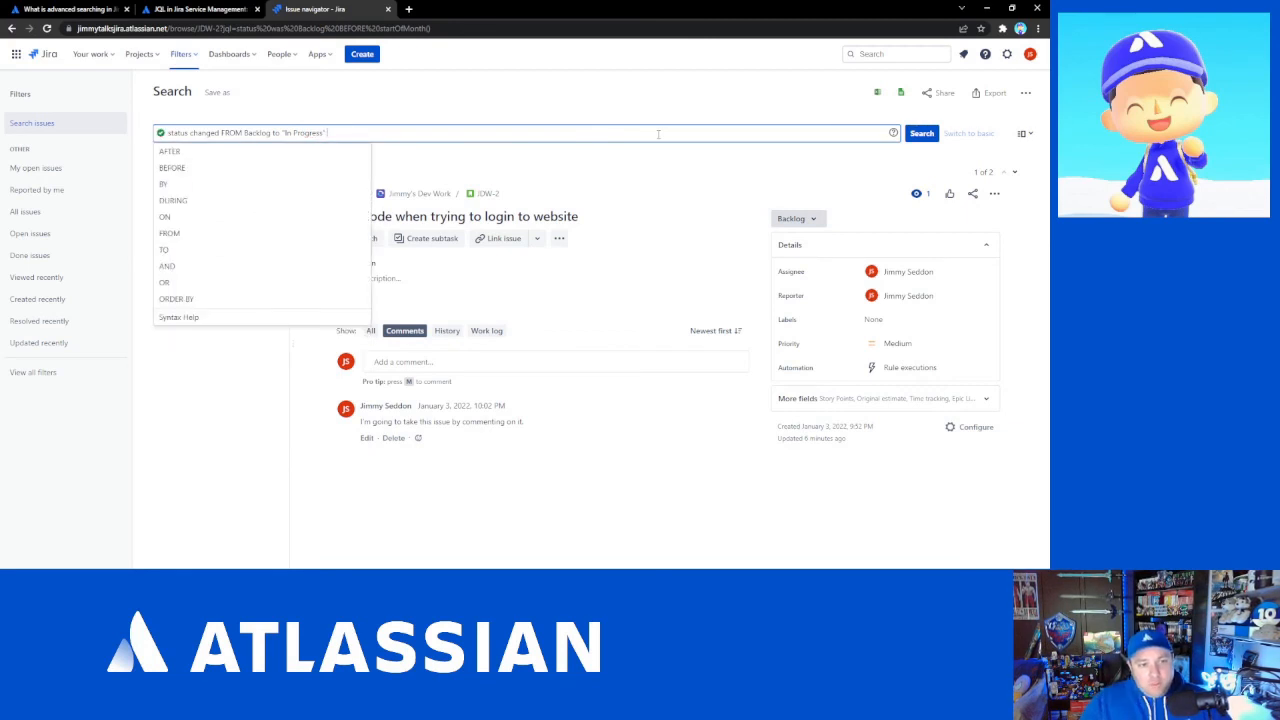
- Append DURING (startOfWeek(), now()) to the query, selecting the operator and both functions from the suggestions
{"action": "key", "text": "Down"}
{"action": "key", "text": "Down"}
{"action": "key", "text": "Down"}
{"action": "key", "text": "Down"}
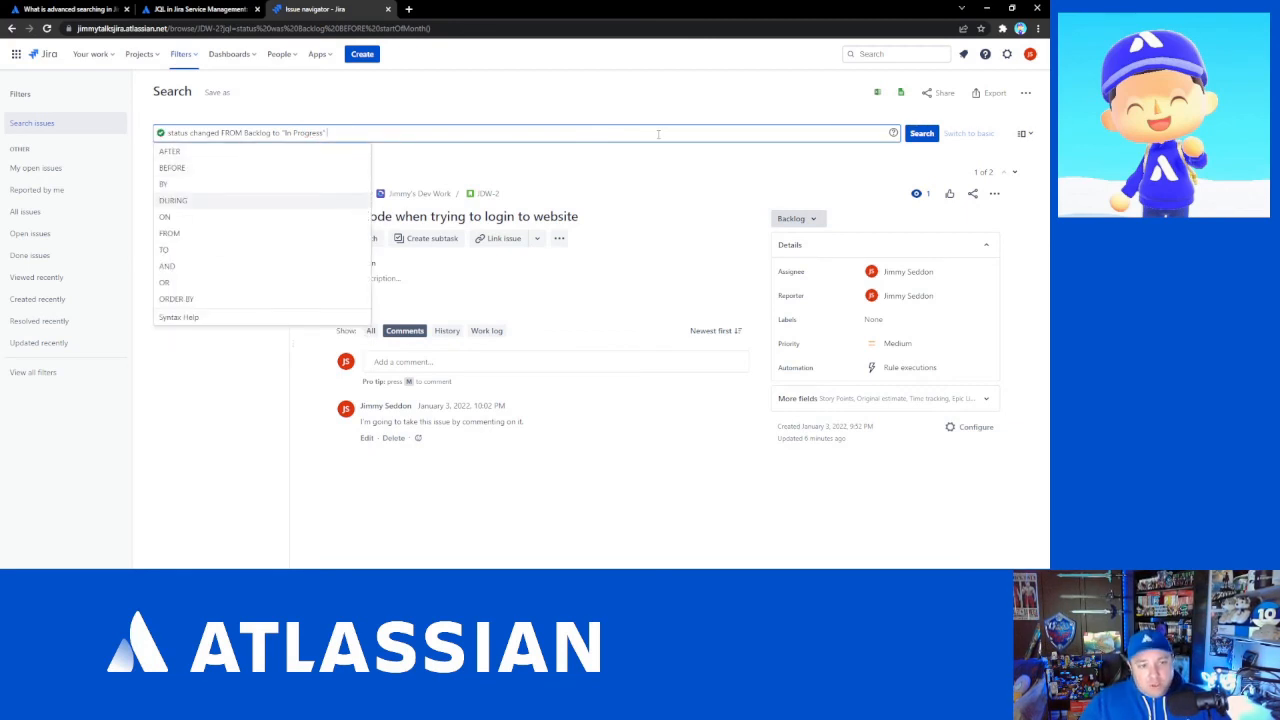
{"action": "key", "text": "Return"}
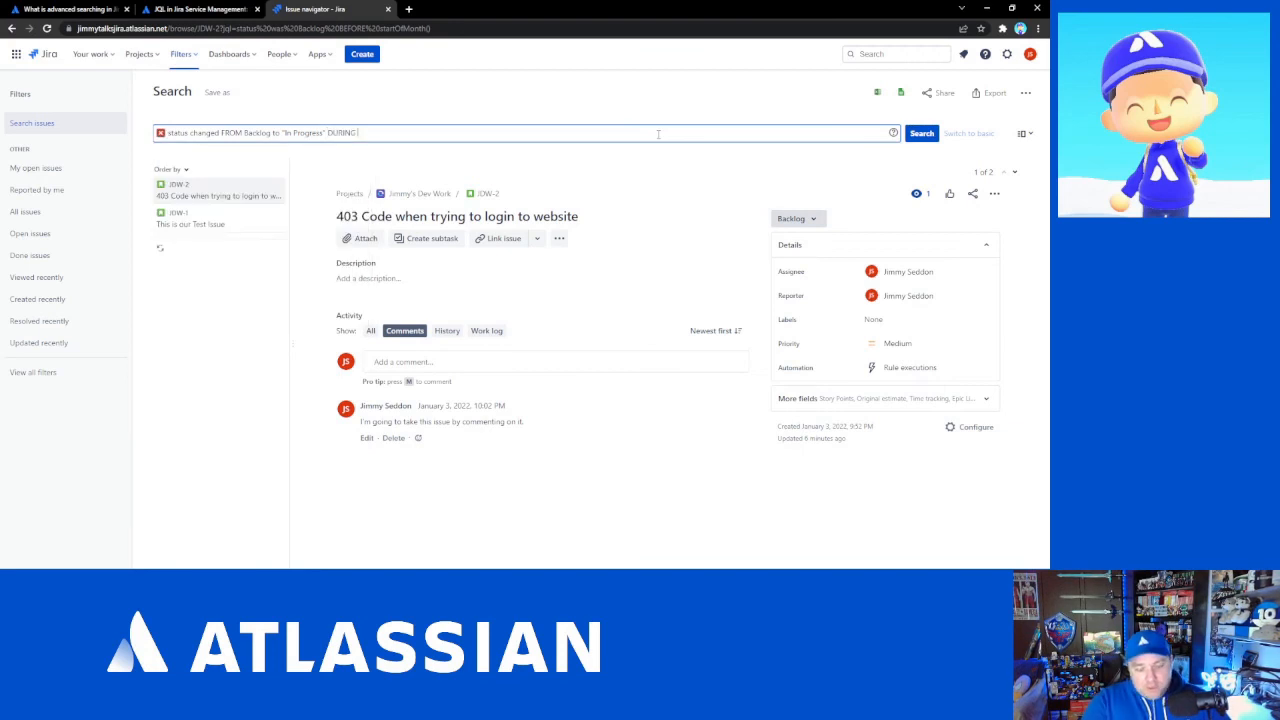
{"action": "type", "text": "("}
{"action": "key", "text": "Down"}
{"action": "key", "text": "Down"}
{"action": "key", "text": "Down"}
{"action": "key", "text": "Down"}
{"action": "key", "text": "Down"}
{"action": "key", "text": "Down"}
{"action": "key", "text": "Down"}
{"action": "key", "text": "Down"}
{"action": "key", "text": "Down"}
{"action": "key", "text": "Down"}
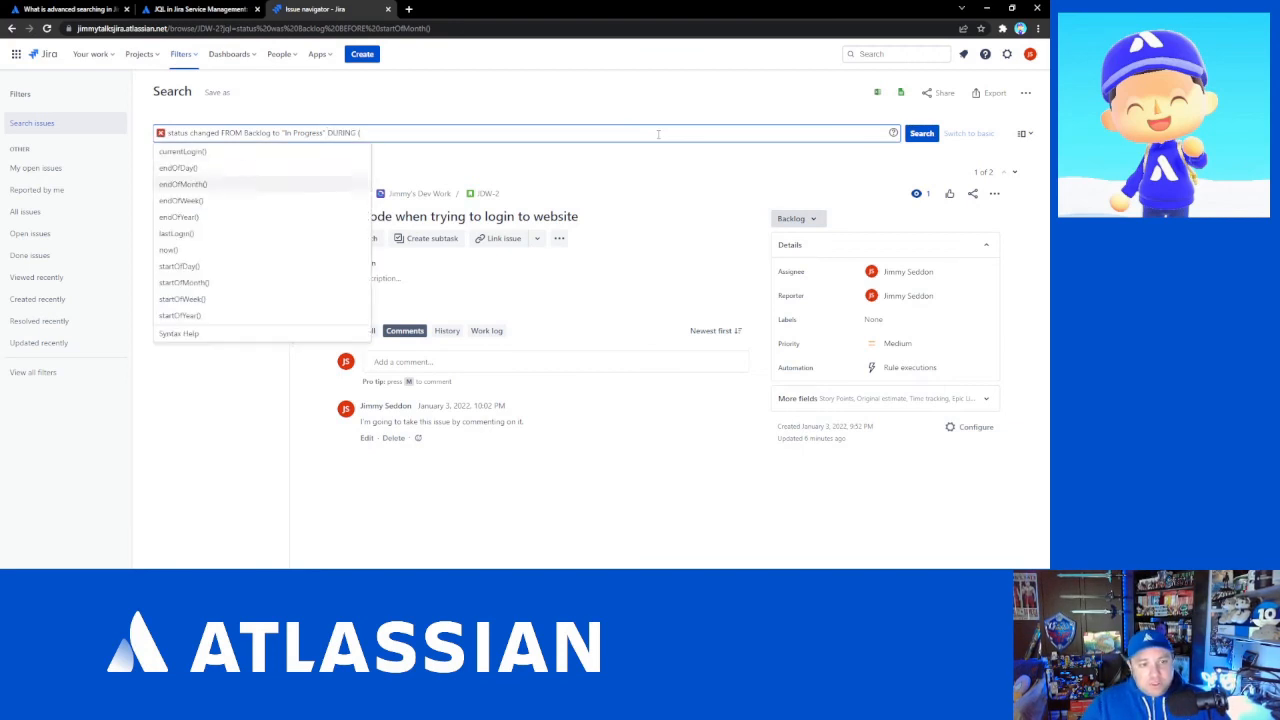
{"action": "key", "text": "Return"}
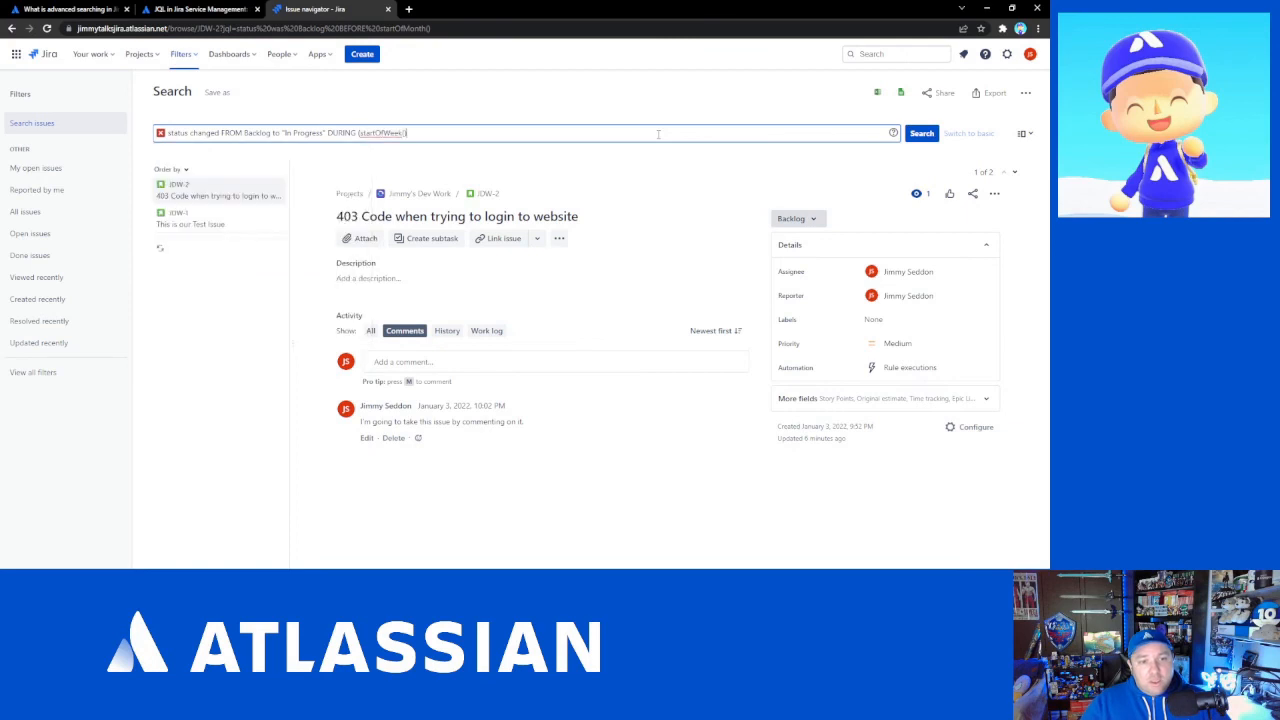
{"action": "type", "text": ","}
{"action": "key", "text": "Down"}
{"action": "key", "text": "Down"}
{"action": "key", "text": "Down"}
{"action": "key", "text": "Down"}
{"action": "key", "text": "Down"}
{"action": "key", "text": "Down"}
{"action": "key", "text": "Down"}
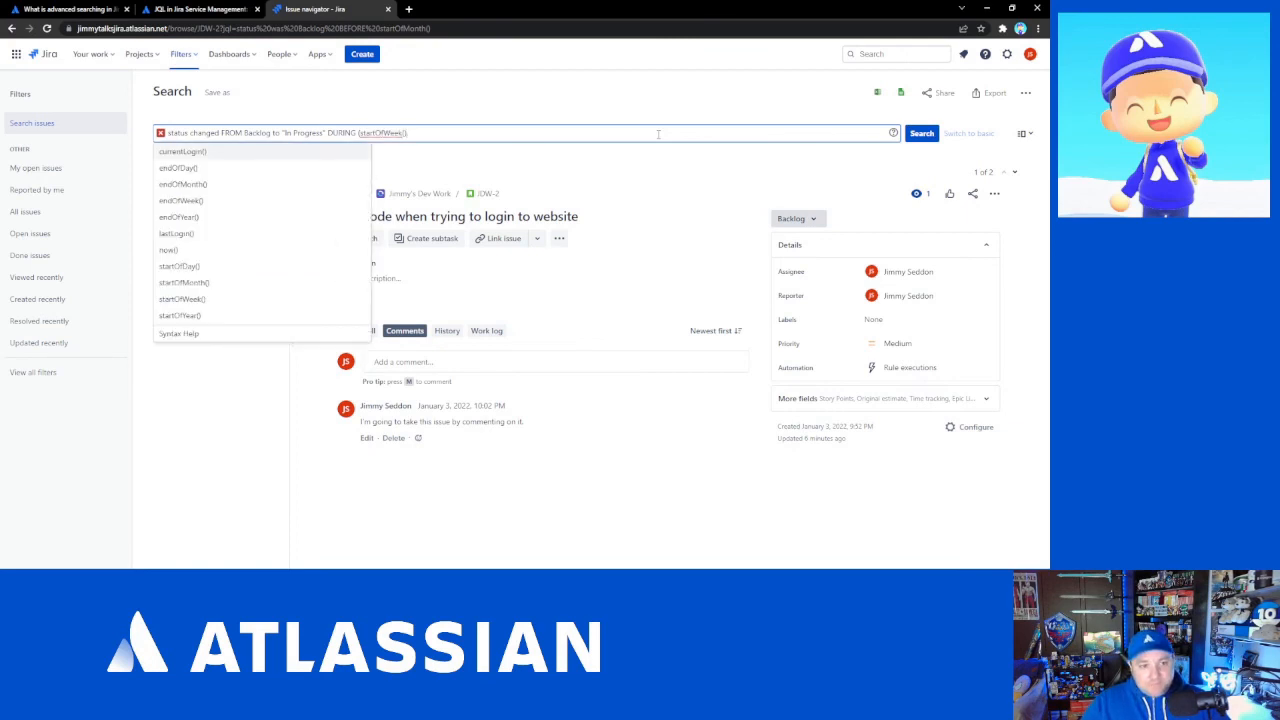
{"action": "key", "text": "Return"}
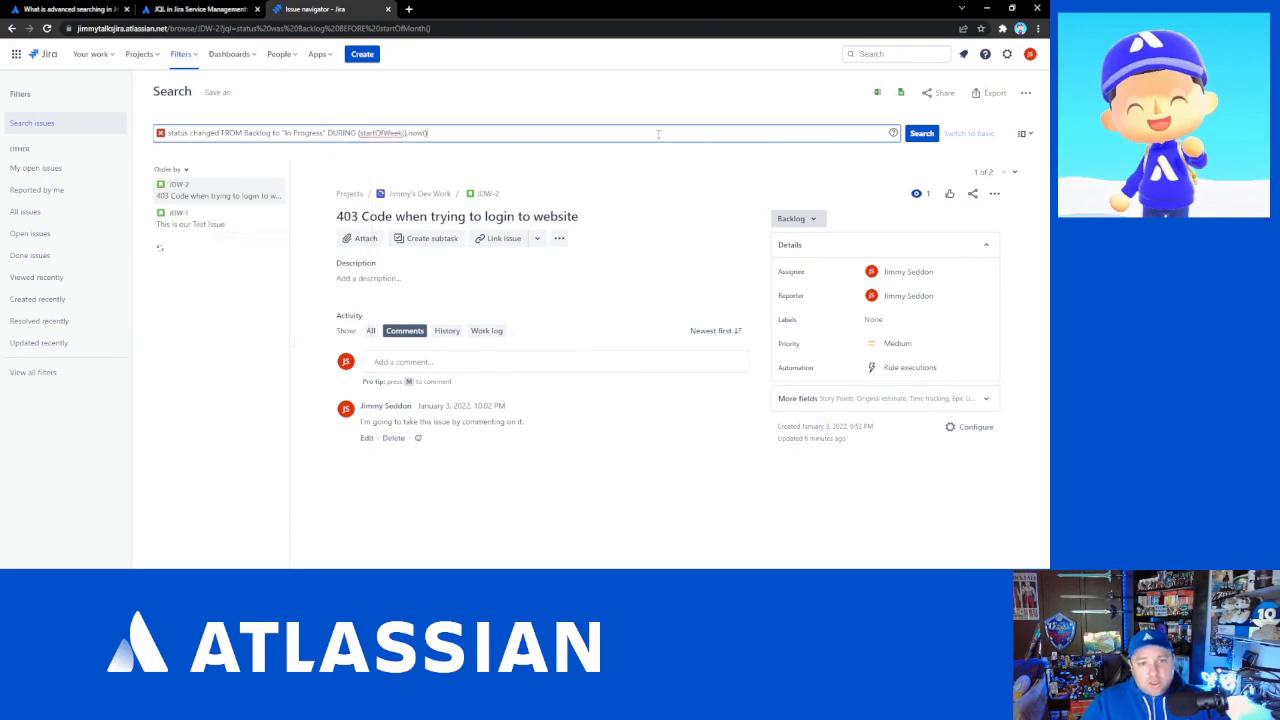